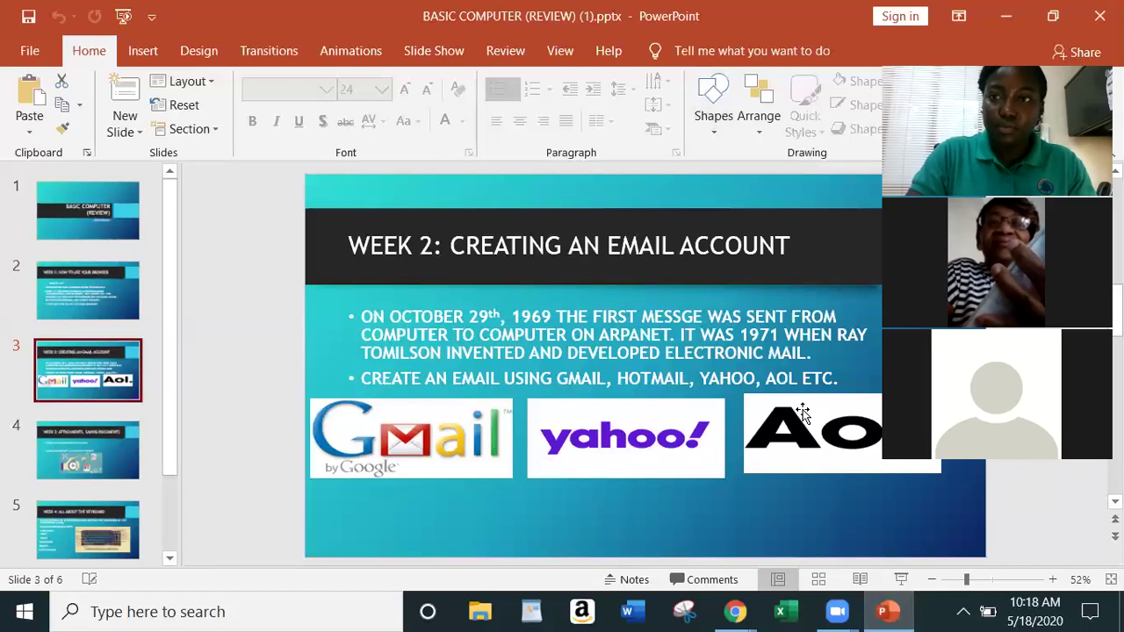
- Minimize PowerPoint and launch Google Chrome from its desktop shortcut
click(1007, 16)
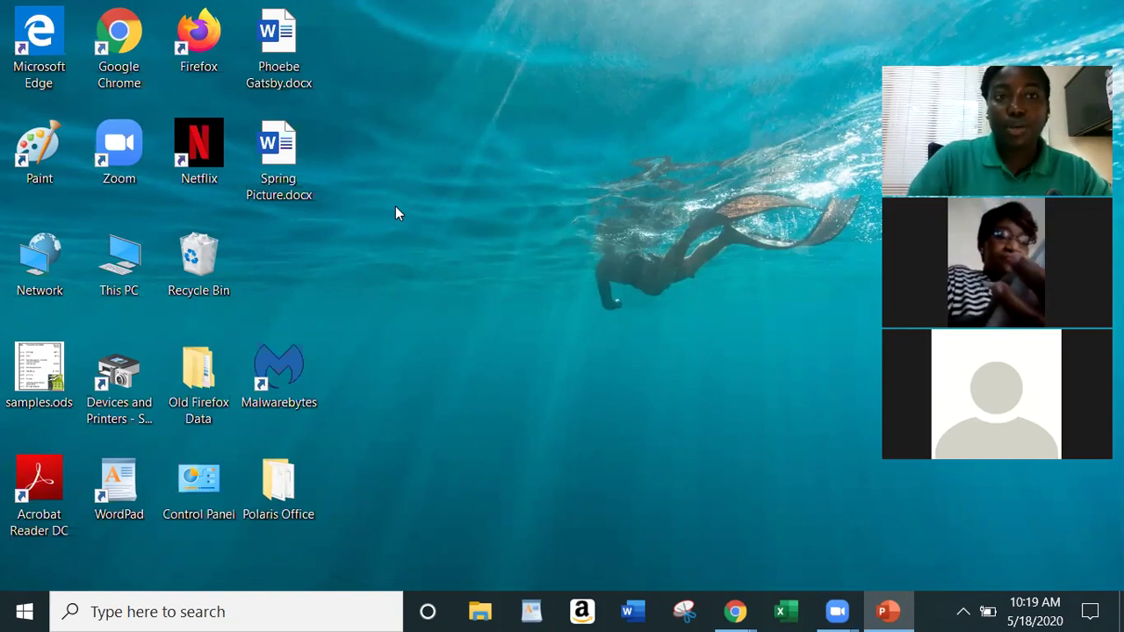
double_click(102, 77)
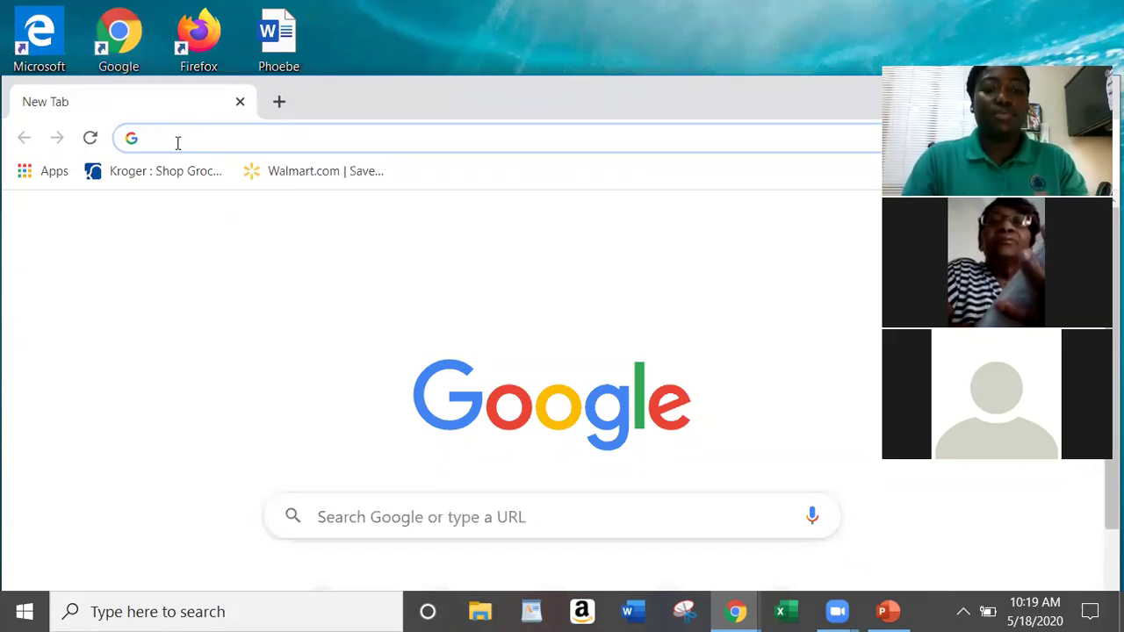
- Go to gmail.com from the Chrome address bar
text(gma)
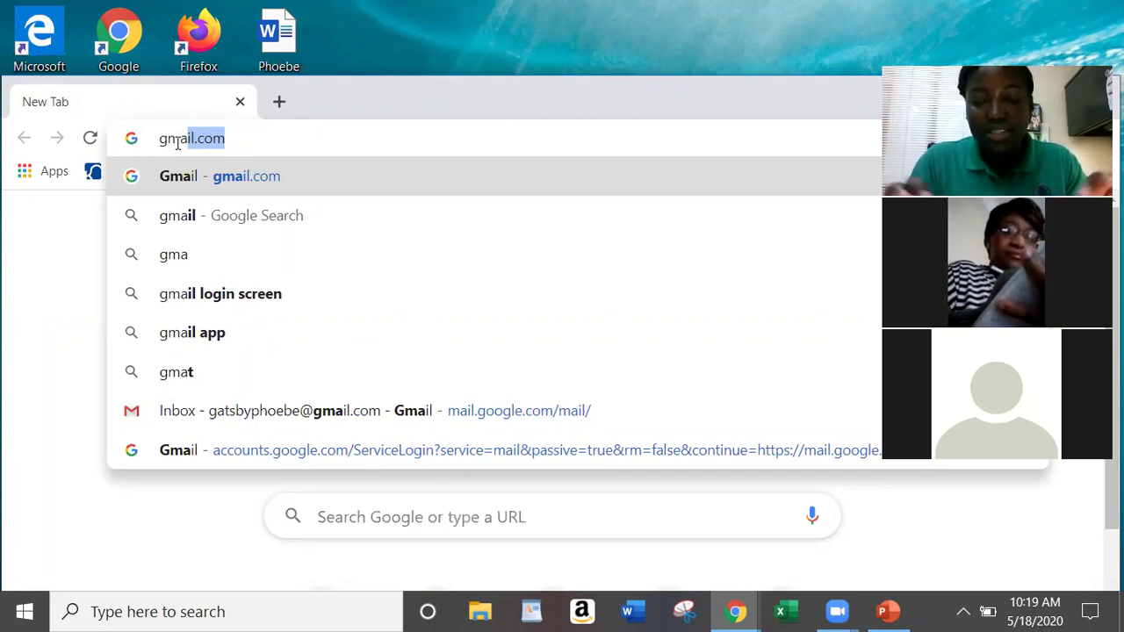
text(il.com)
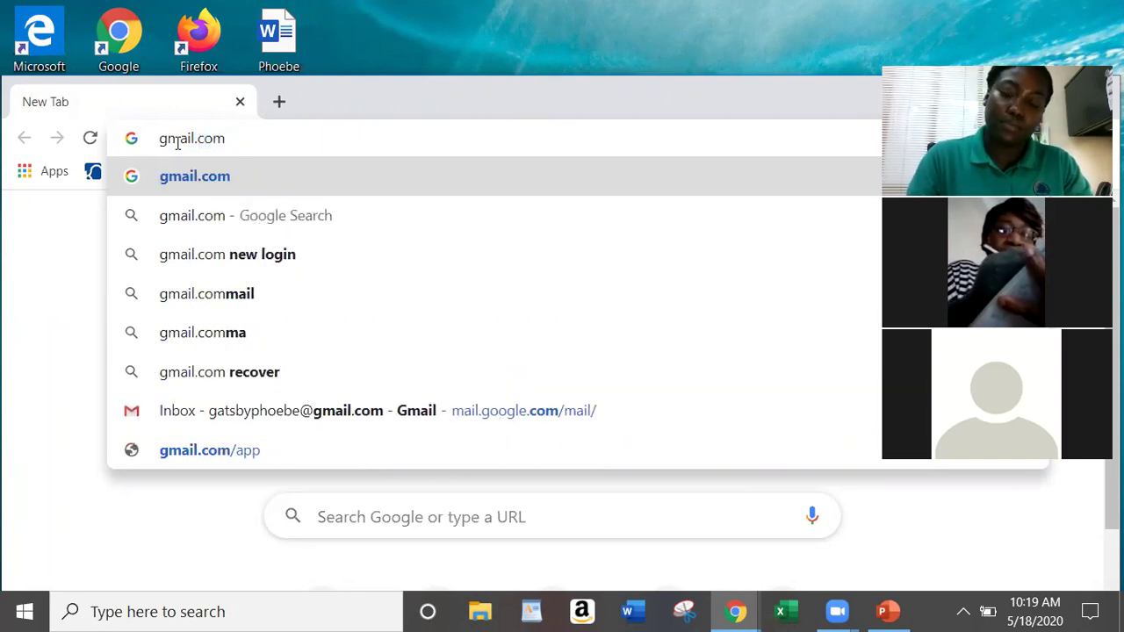
key(Return)
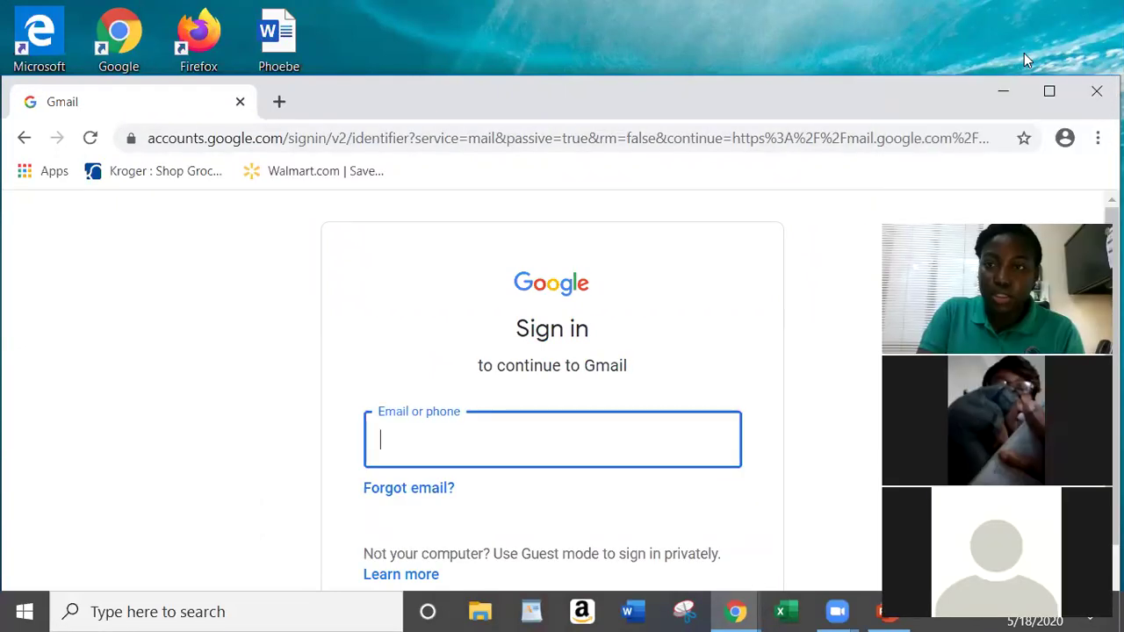
- Maximize the Chrome window and scroll down to the sign-in form
click(1049, 89)
click(1052, 79)
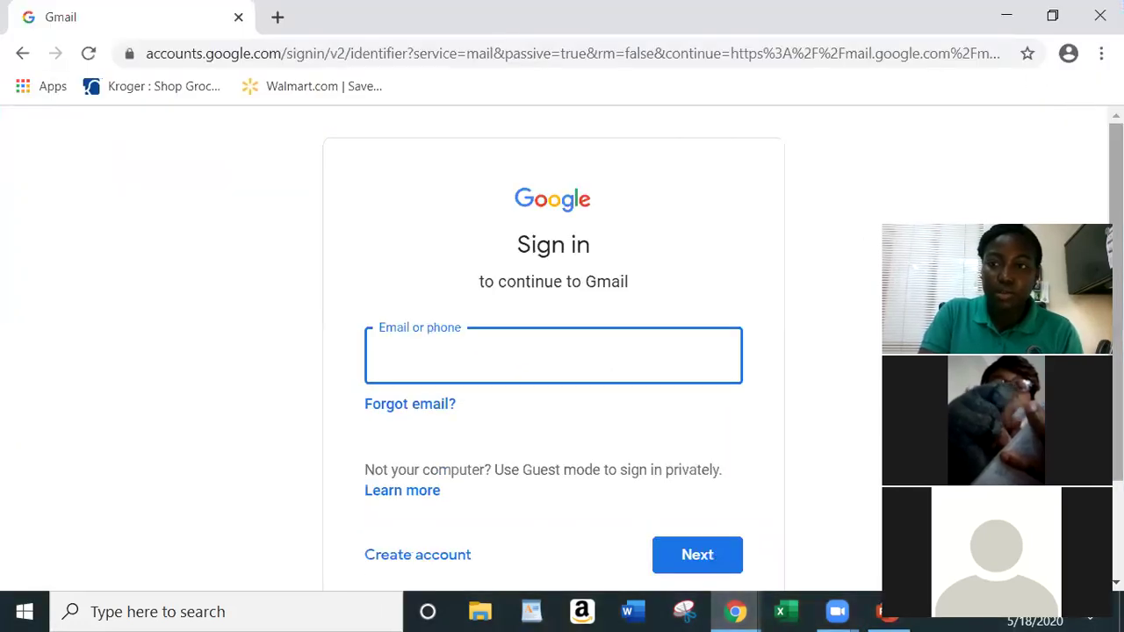
scroll(865, 245, down, 1)
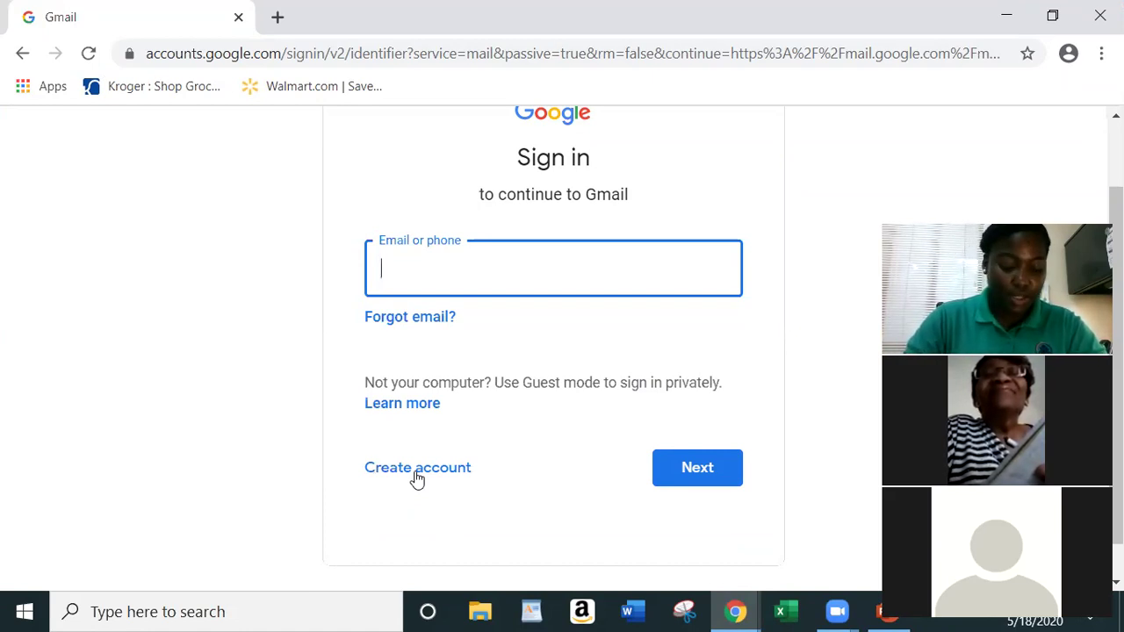
- Choose Create account > For myself on the Google sign-in page
click(417, 476)
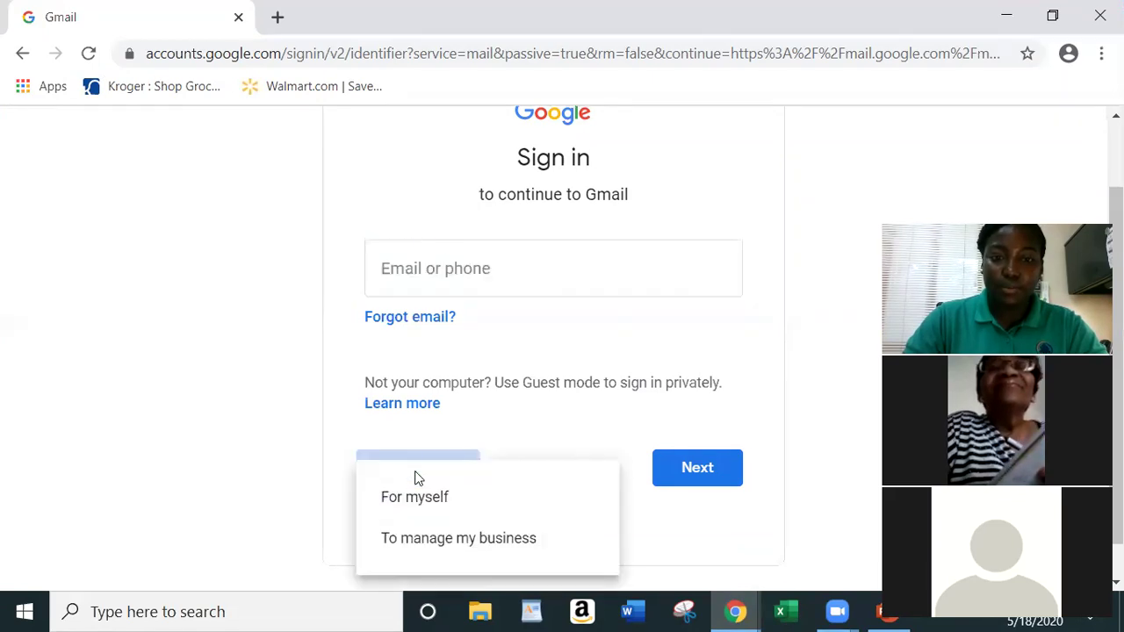
click(446, 507)
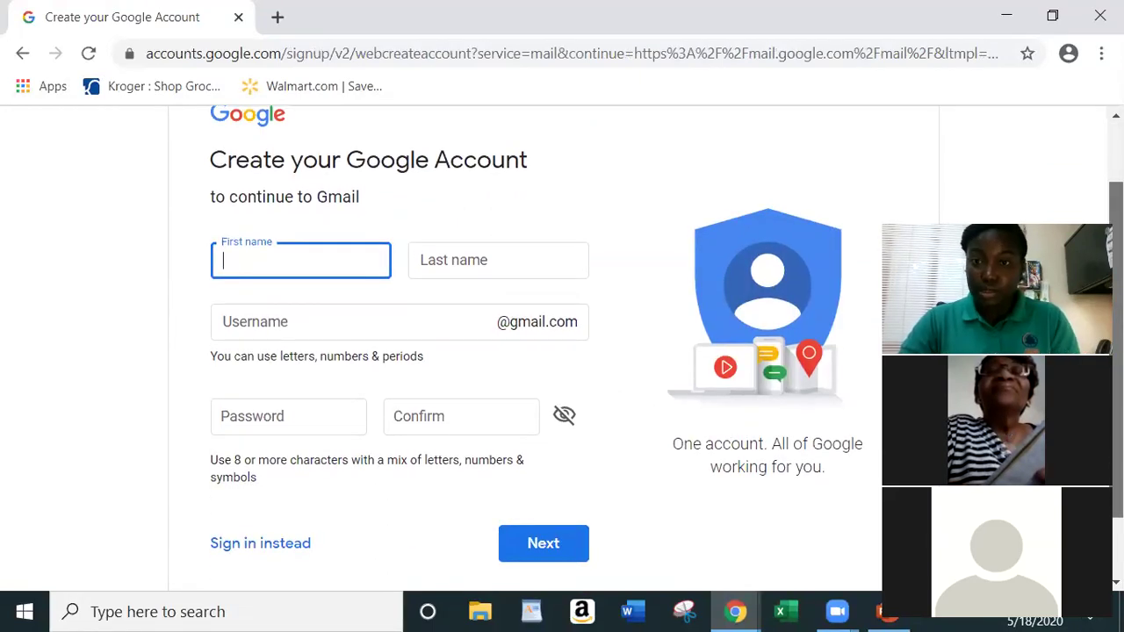
scroll(562, 351, down, 1)
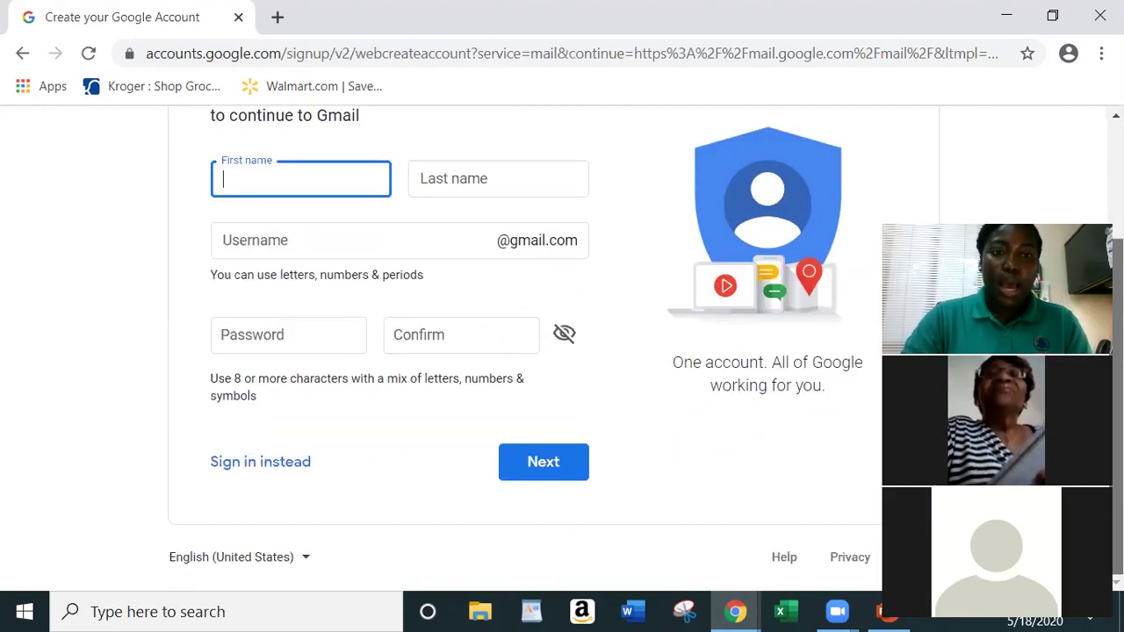
scroll(562, 351, up, 1)
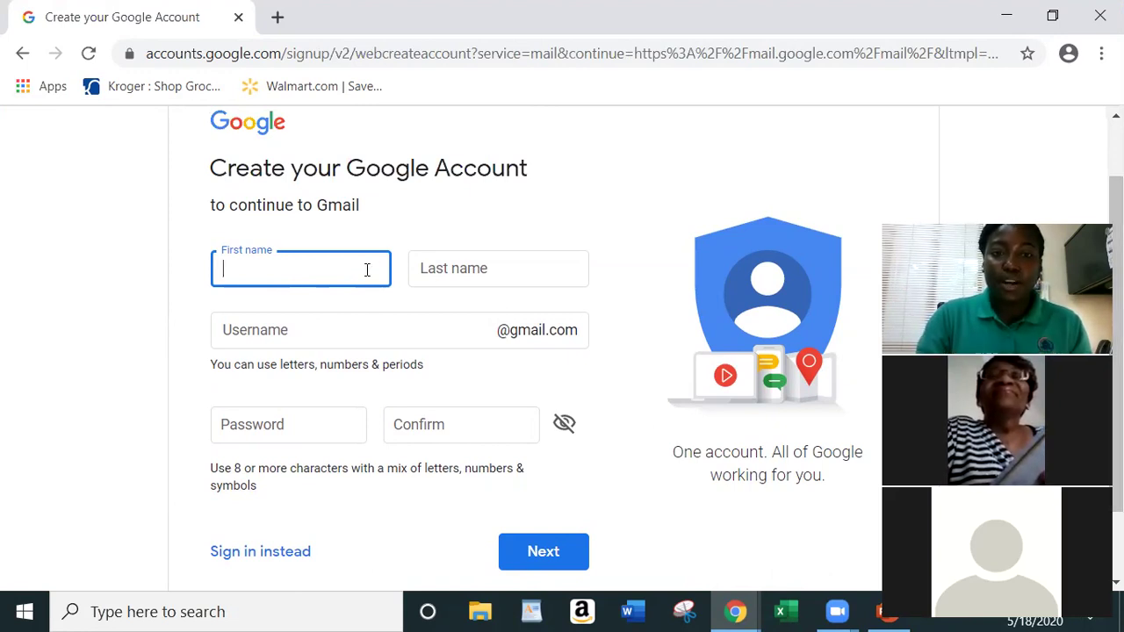
- Fill in the sign-up form's first name, last name and desired username, leaving passwords blank
click(419, 341)
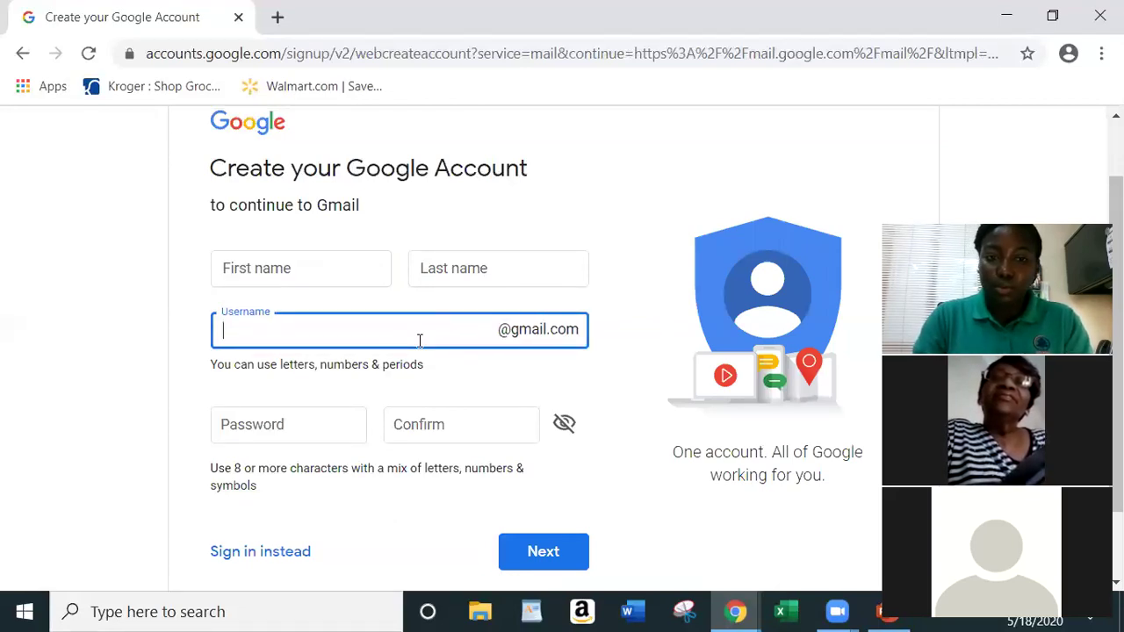
click(372, 271)
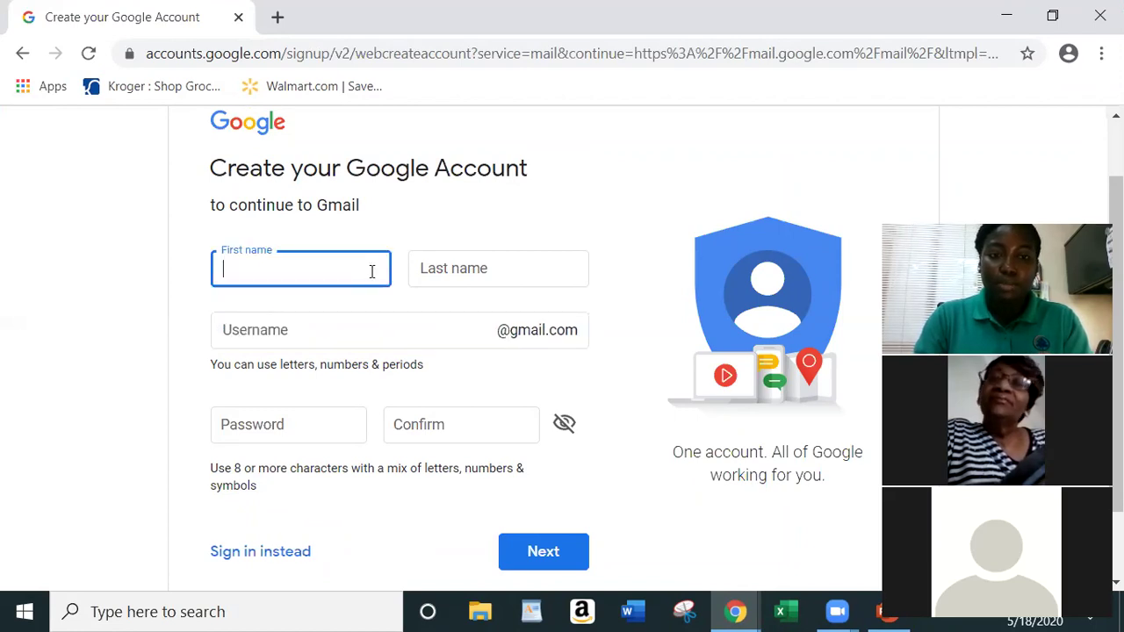
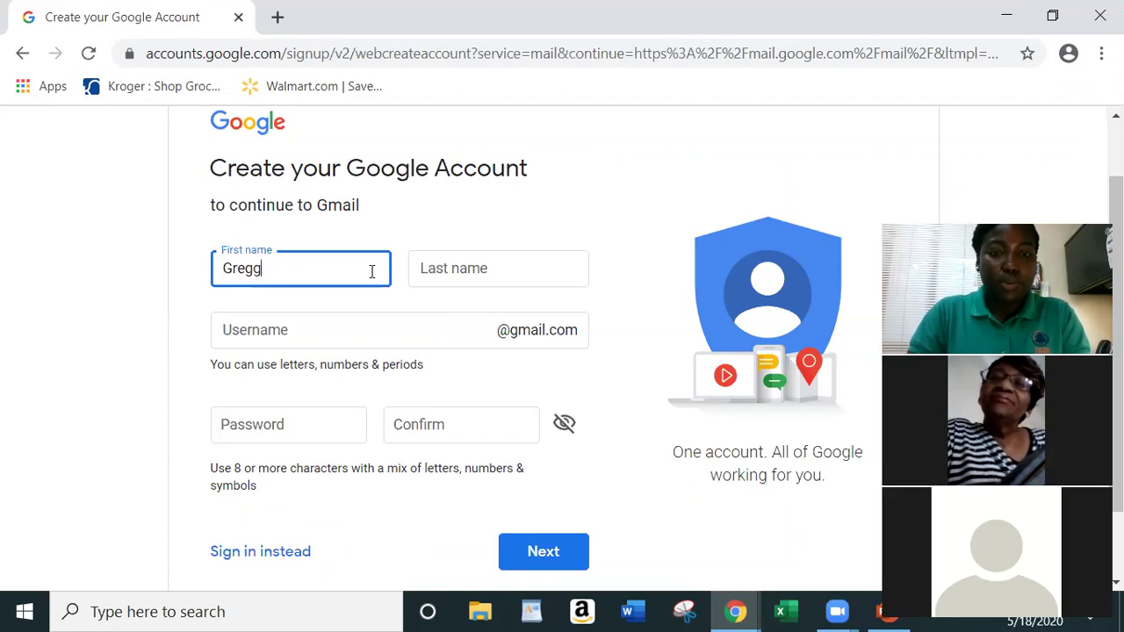
key(Tab)
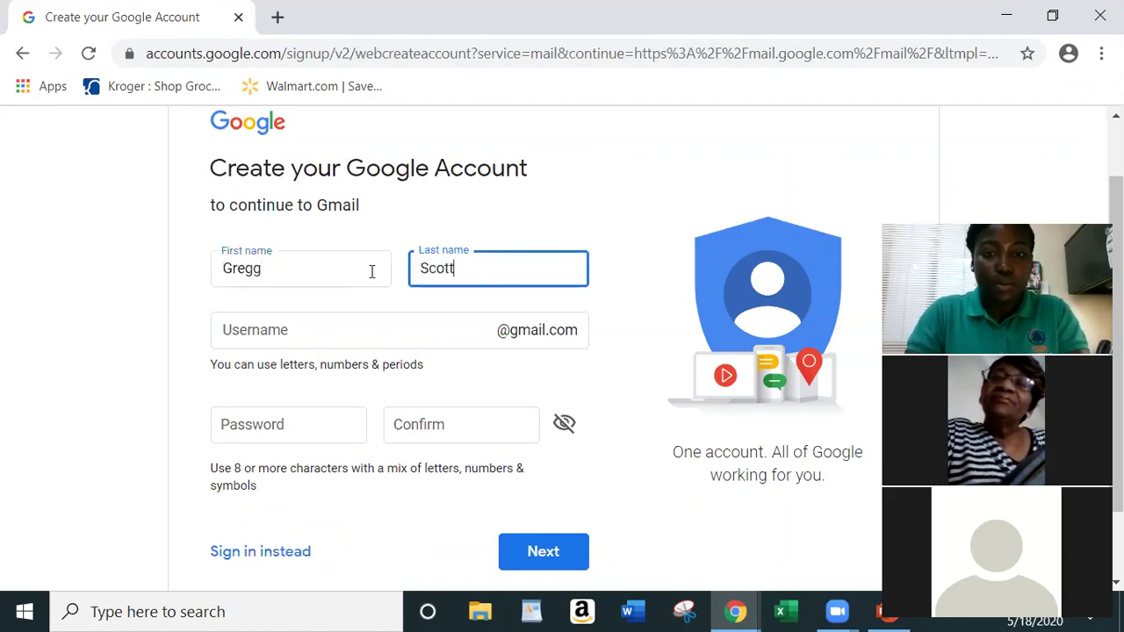
click(323, 338)
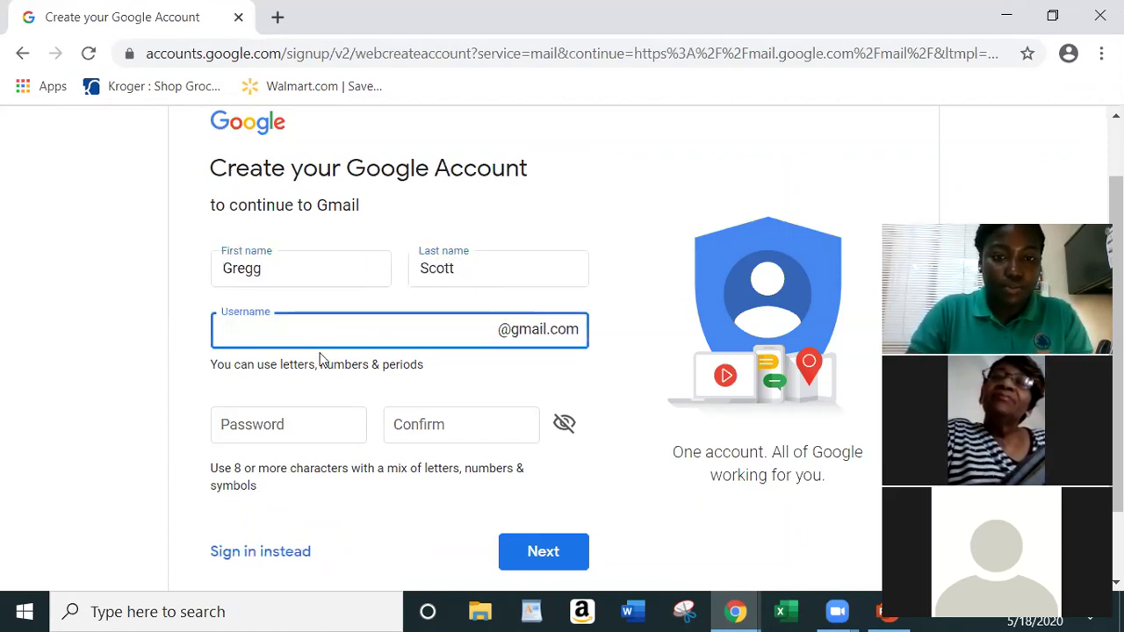
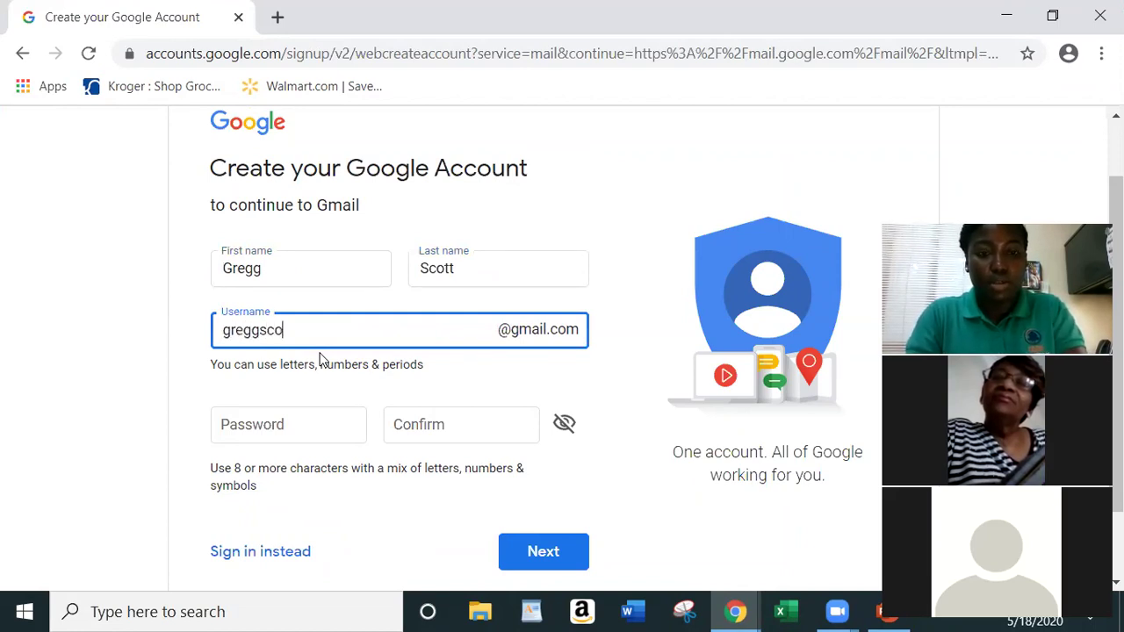
click(303, 381)
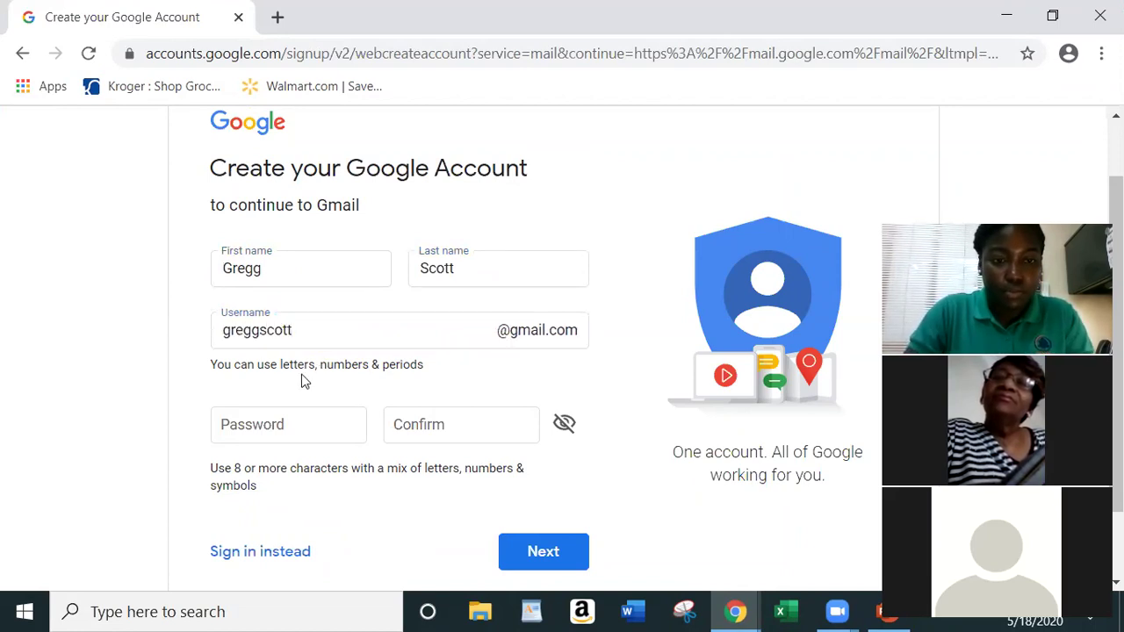
click(308, 426)
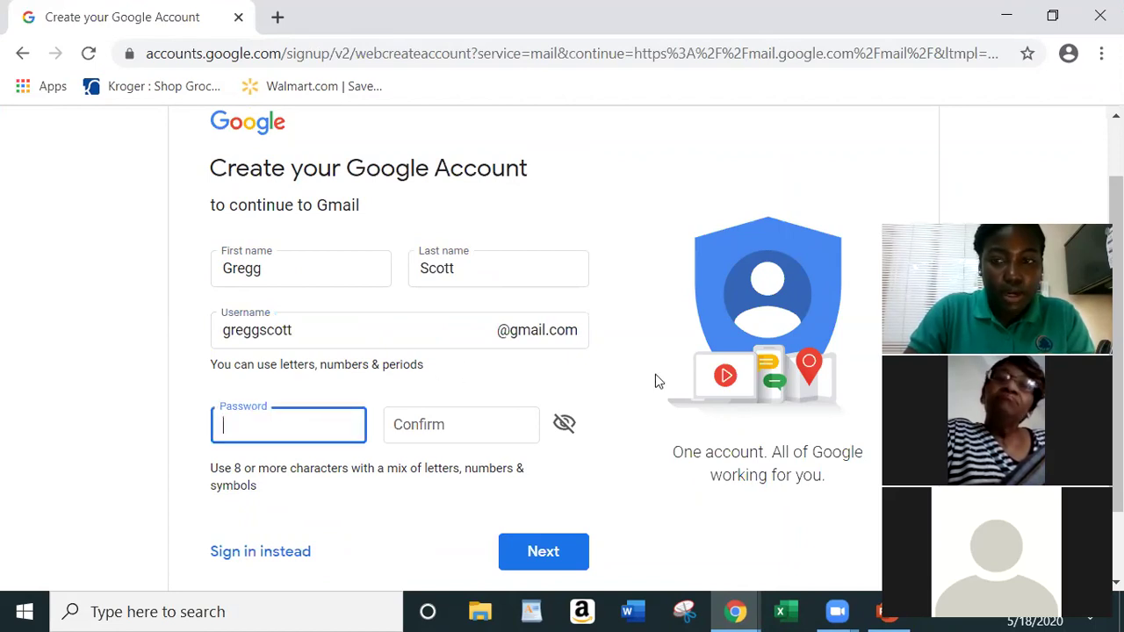
scroll(443, 301, down, 1)
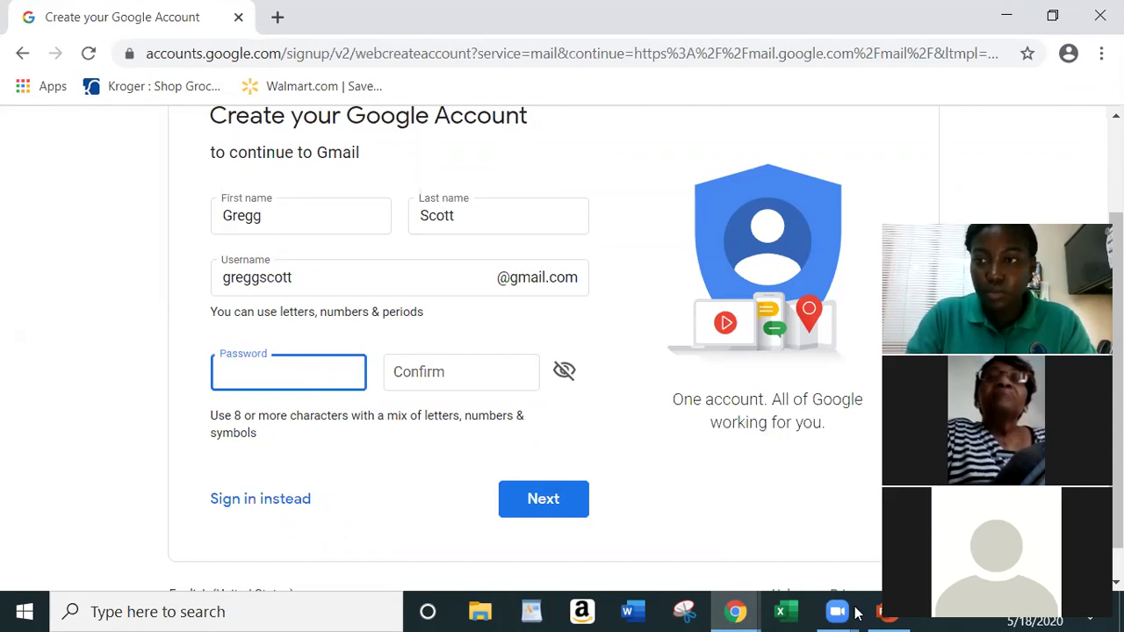
scroll(527, 343, down, 1)
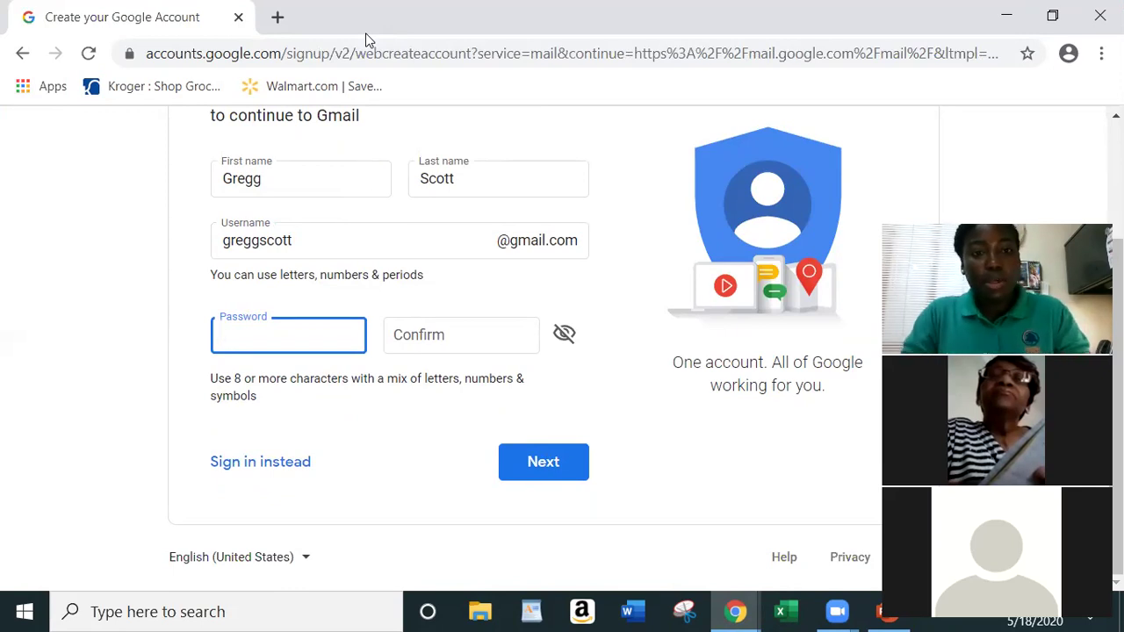
- Clear the first name, username and last name fields, then go back to Gmail sign-in
click(227, 177)
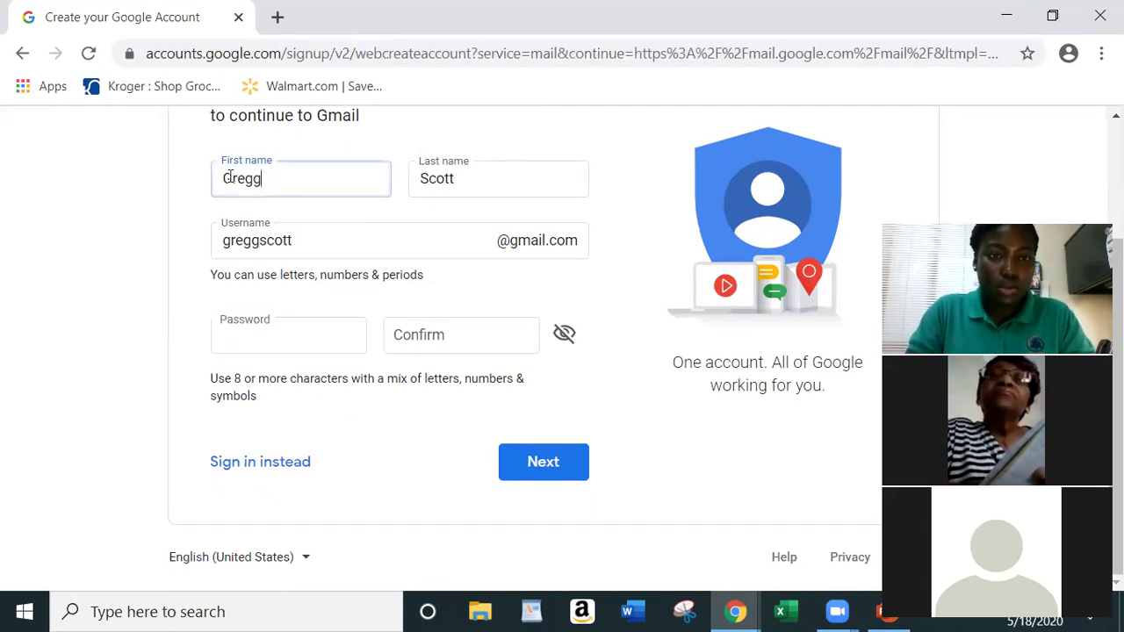
double_click(227, 177)
key(BackSpace)
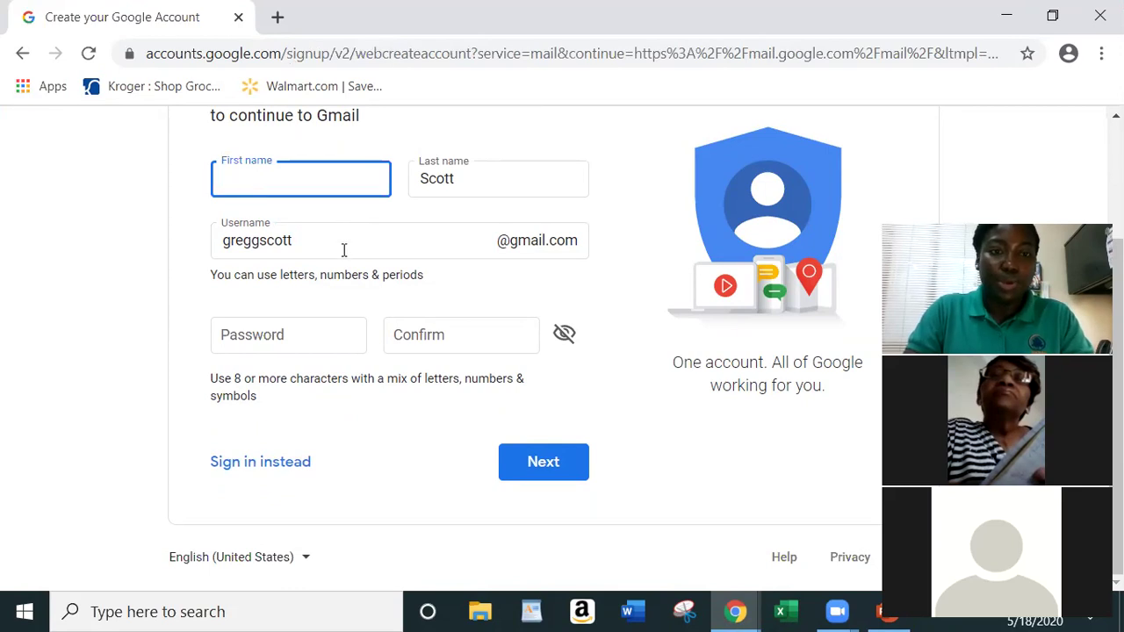
drag(344, 248, 167, 236)
key(BackSpace)
drag(528, 188, 403, 171)
key(BackSpace)
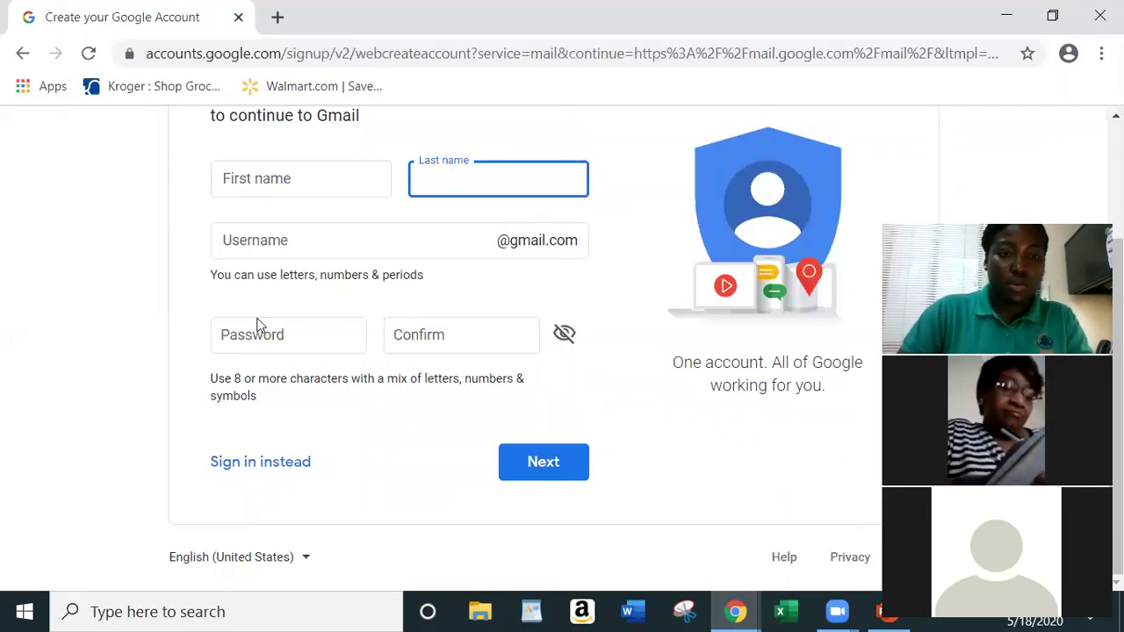
click(308, 179)
click(32, 57)
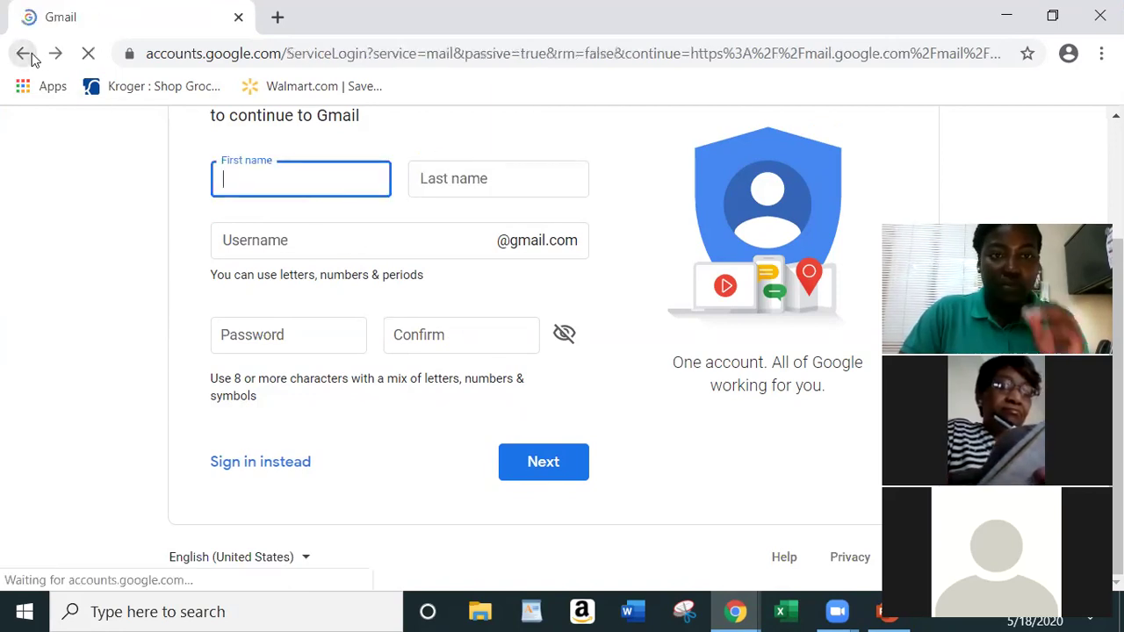
- Enter the account's Gmail address in the Email or phone field and continue with Next
click(421, 362)
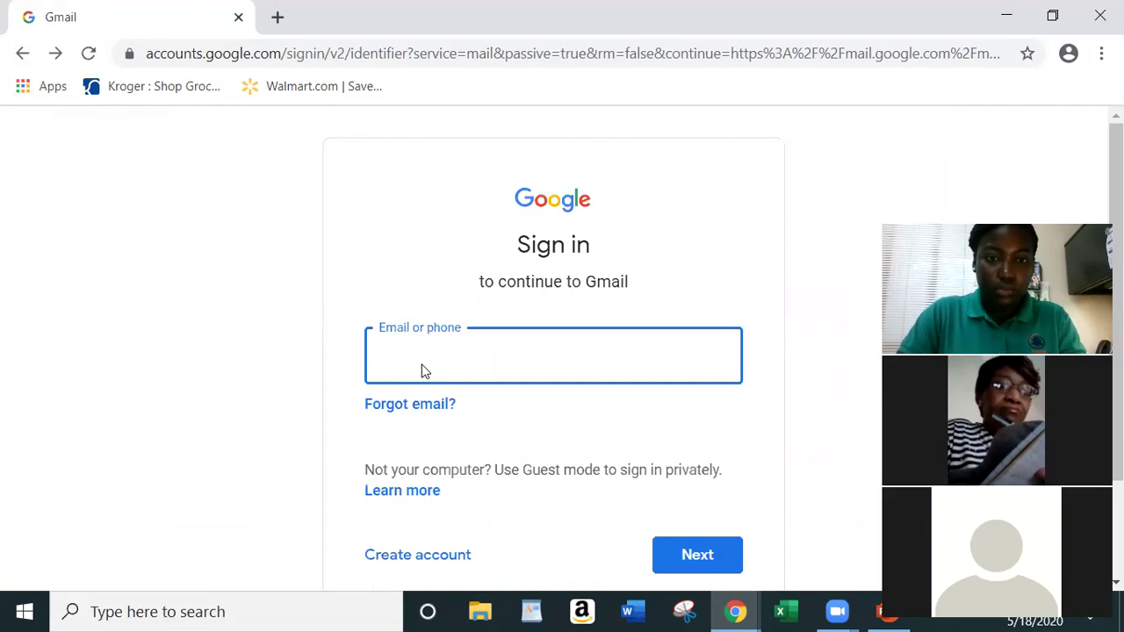
right_click(422, 362)
text(Completed)
key(BackSpace)
key(BackSpace)
key(BackSpace)
key(BackSpace)
key(BackSpace)
key(BackSpace)
key(BackSpace)
key(BackSpace)
key(BackSpace)
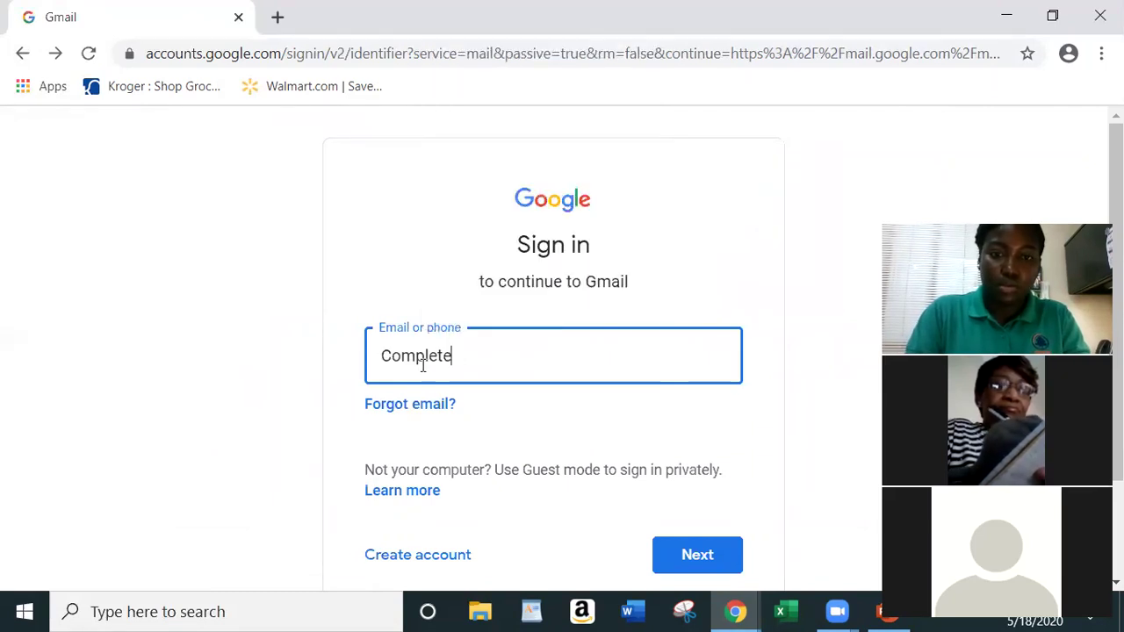
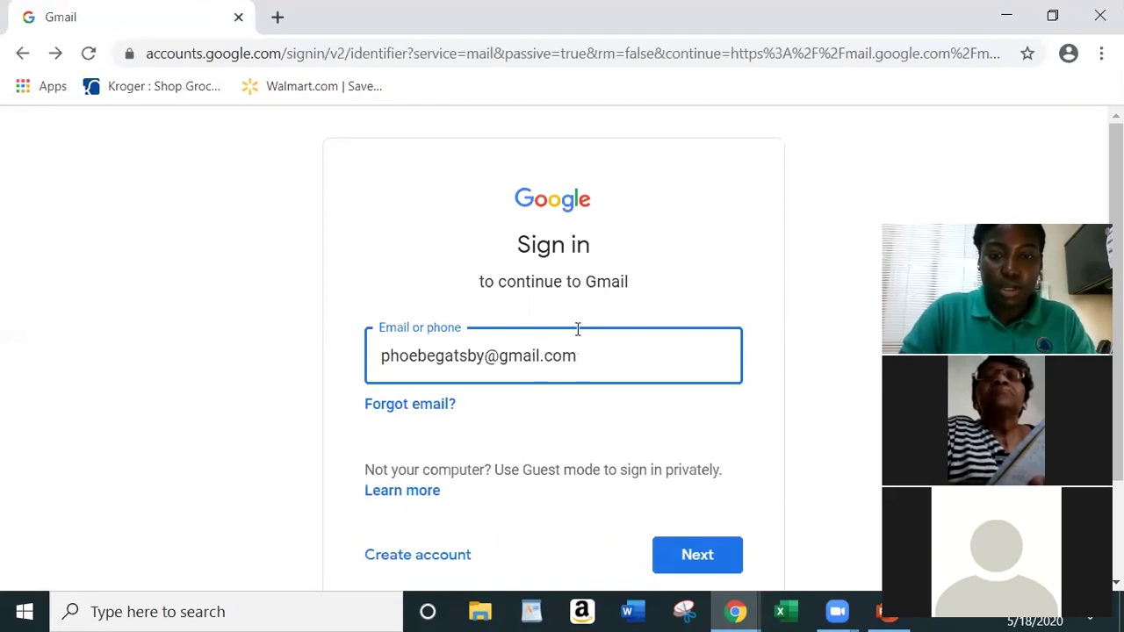
click(677, 562)
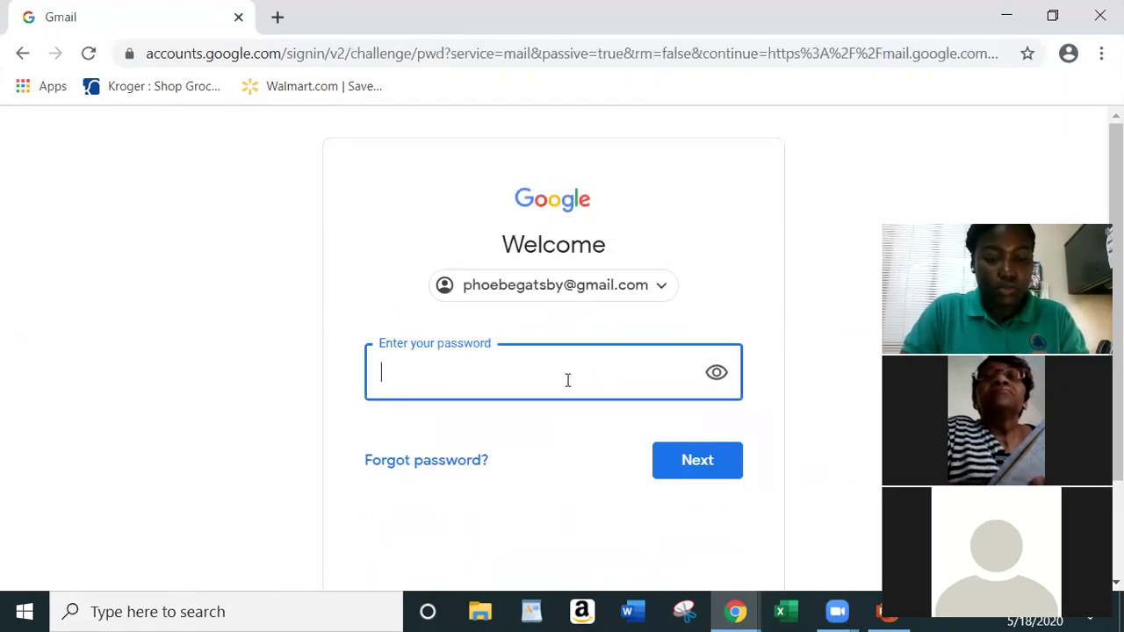
- Enter and submit the account password, which returns a Wrong password error
text(••••••)
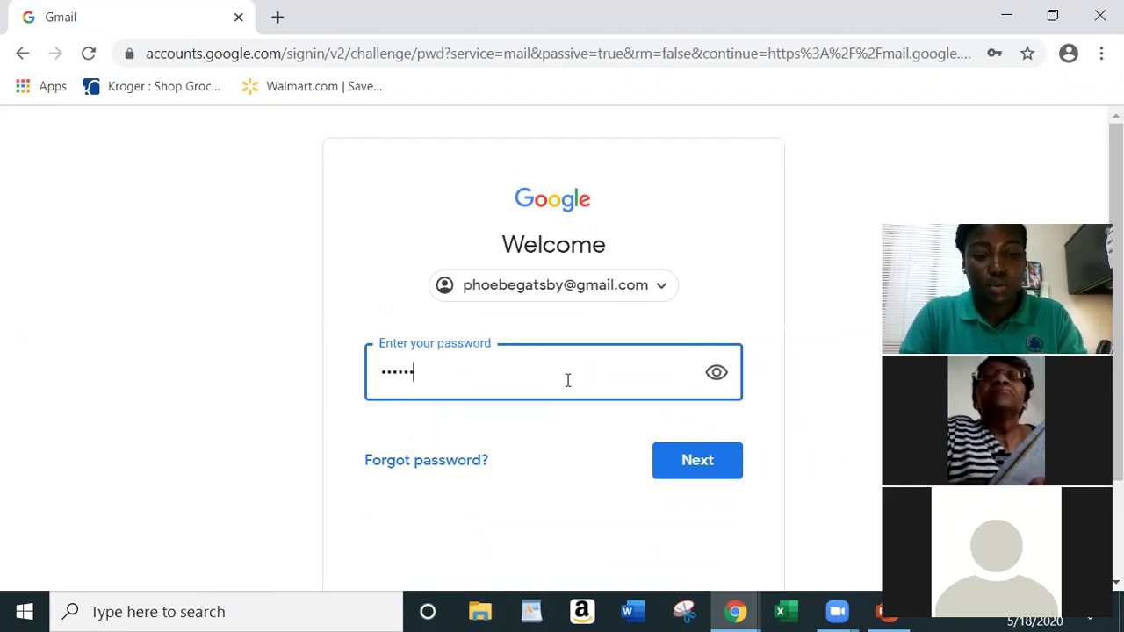
text(•••••)
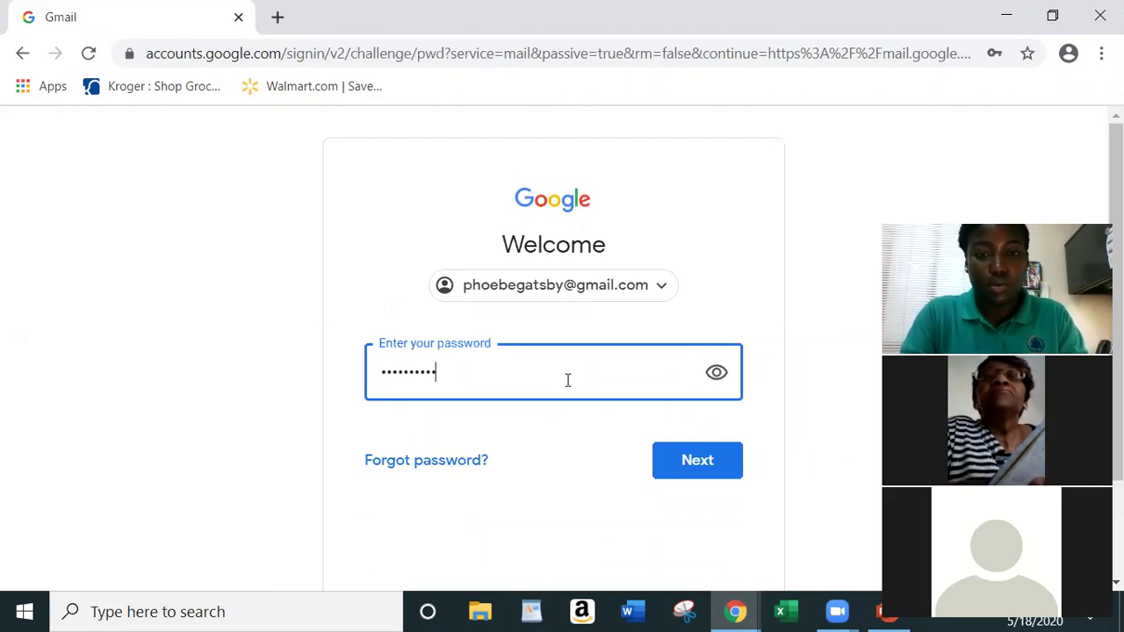
key(Return)
click(568, 379)
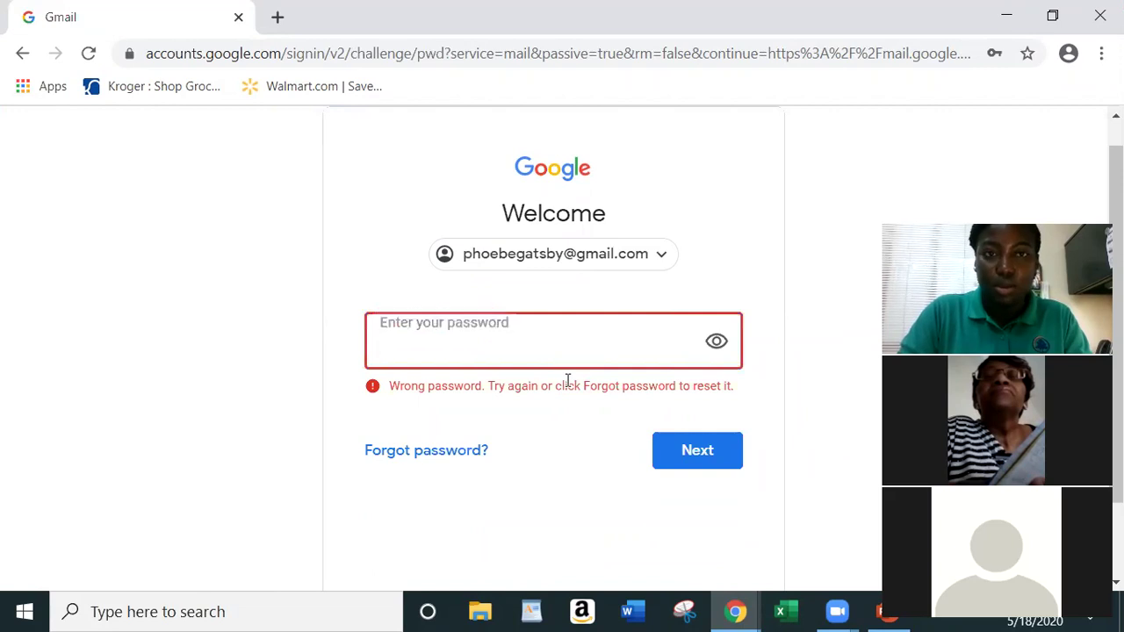
- Switch to the Outlook Web Access window and view the Inbox, briefly checking the Calendar
click(1007, 16)
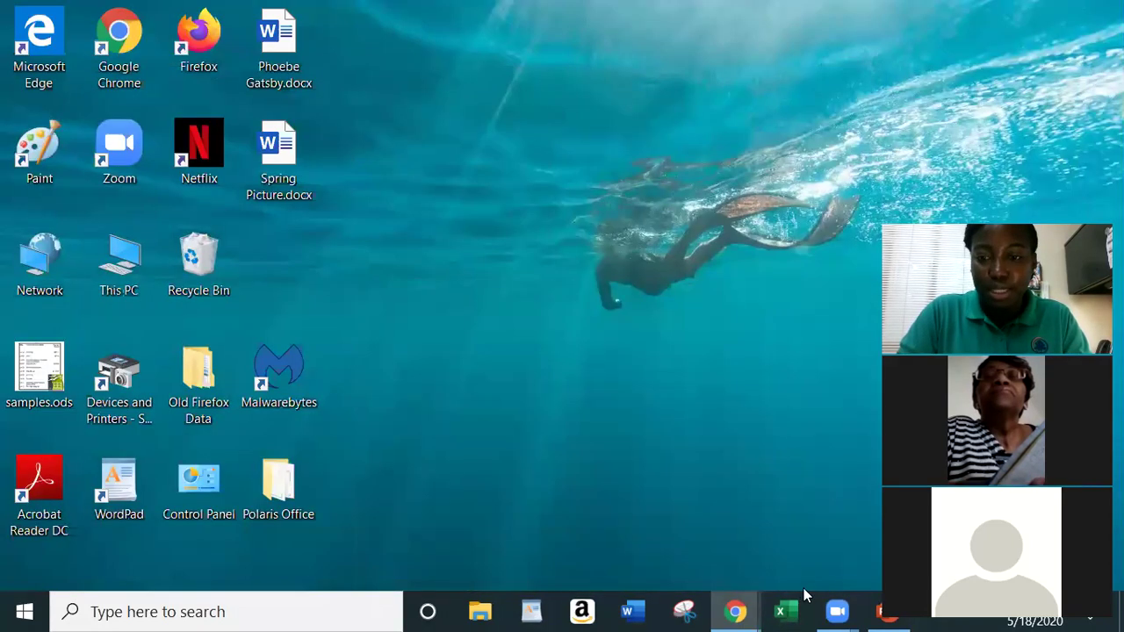
mouse_move(753, 612)
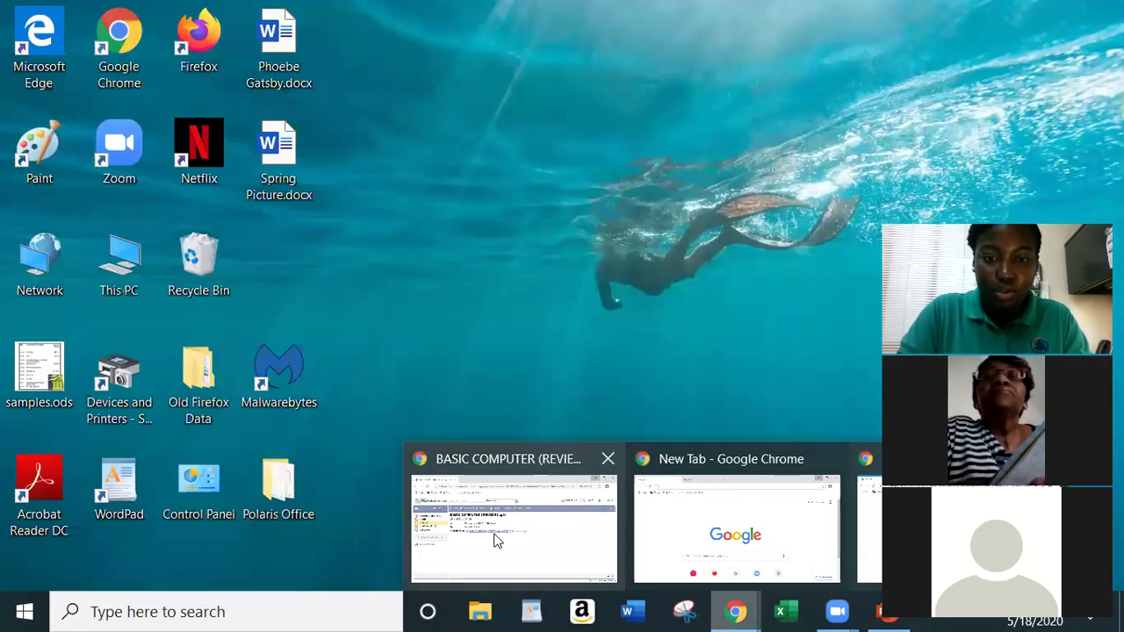
click(495, 536)
click(54, 327)
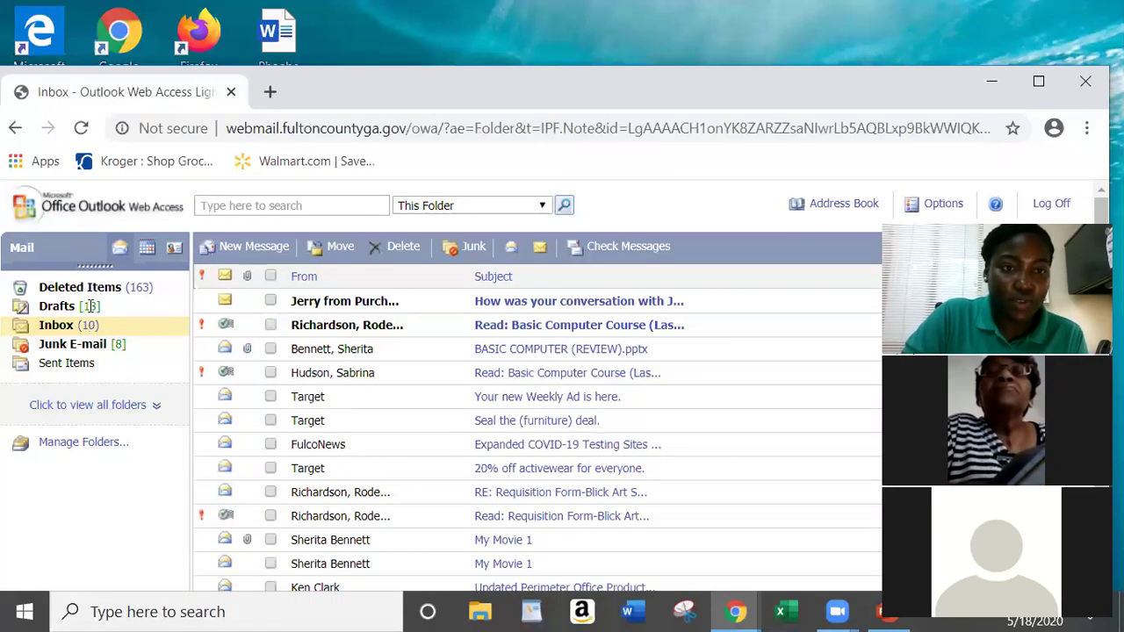
click(148, 249)
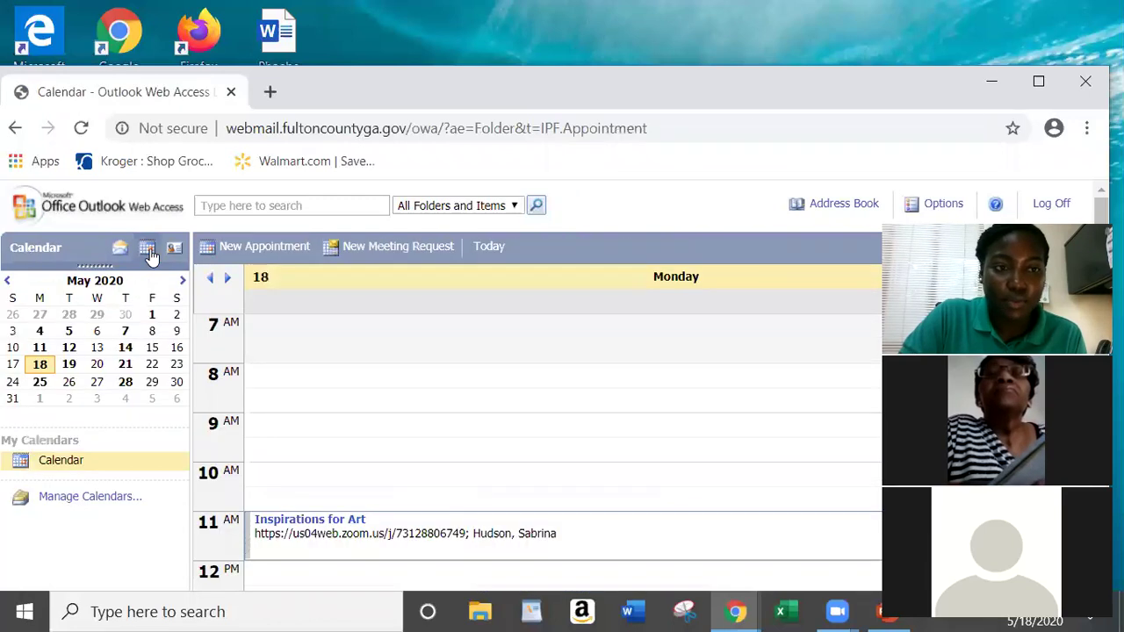
click(120, 247)
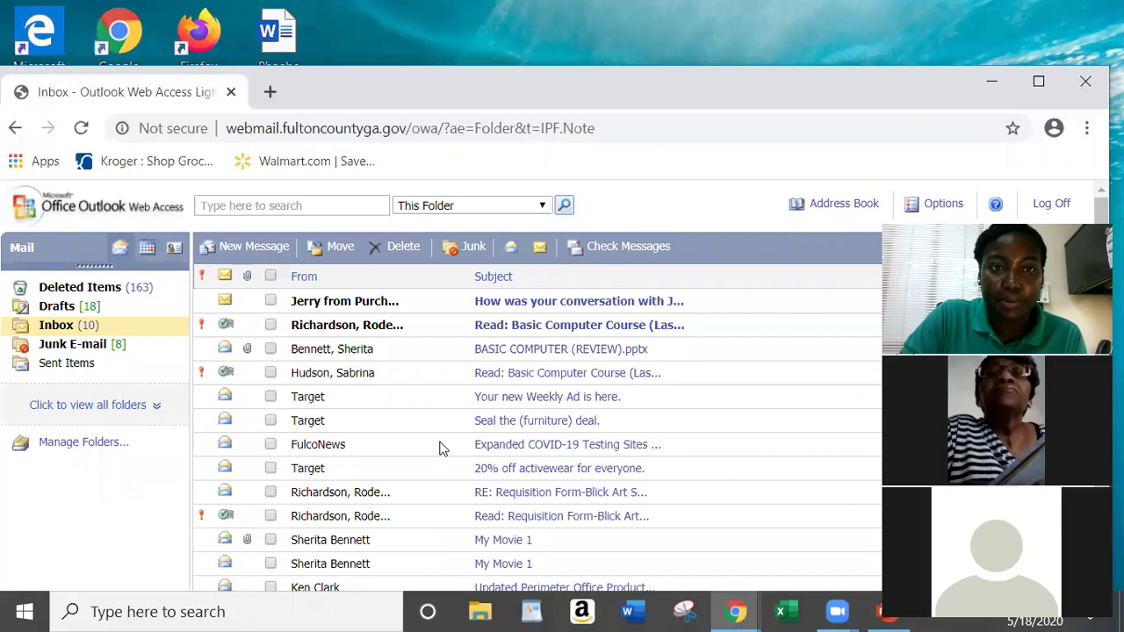
- Minimize the browser and restore the Outlook Web Access window from the taskbar
click(991, 84)
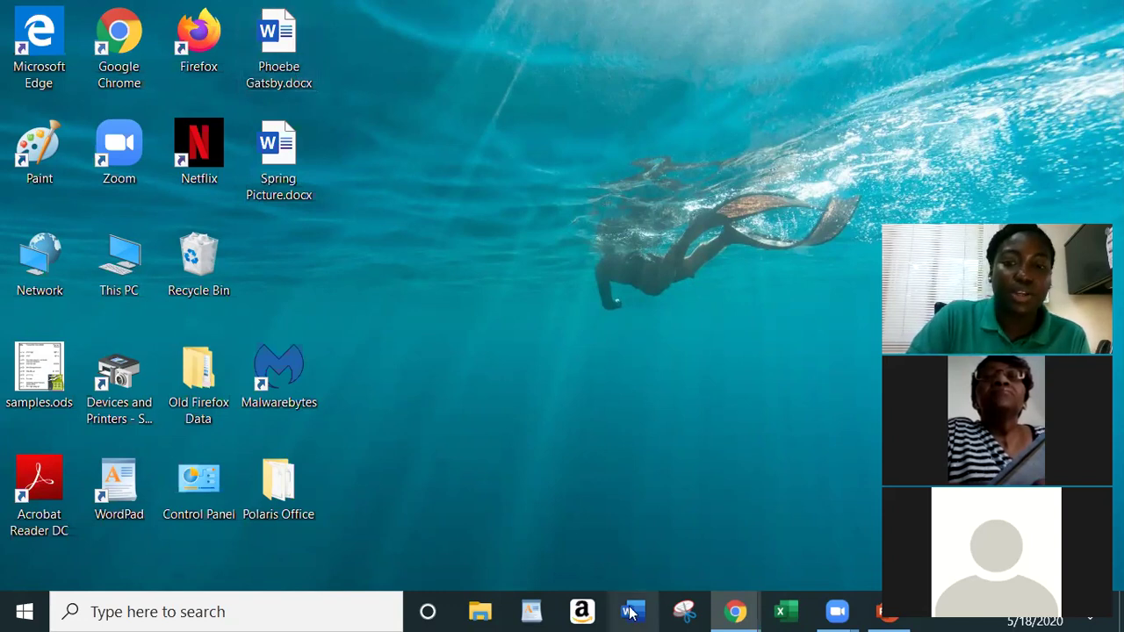
mouse_move(740, 612)
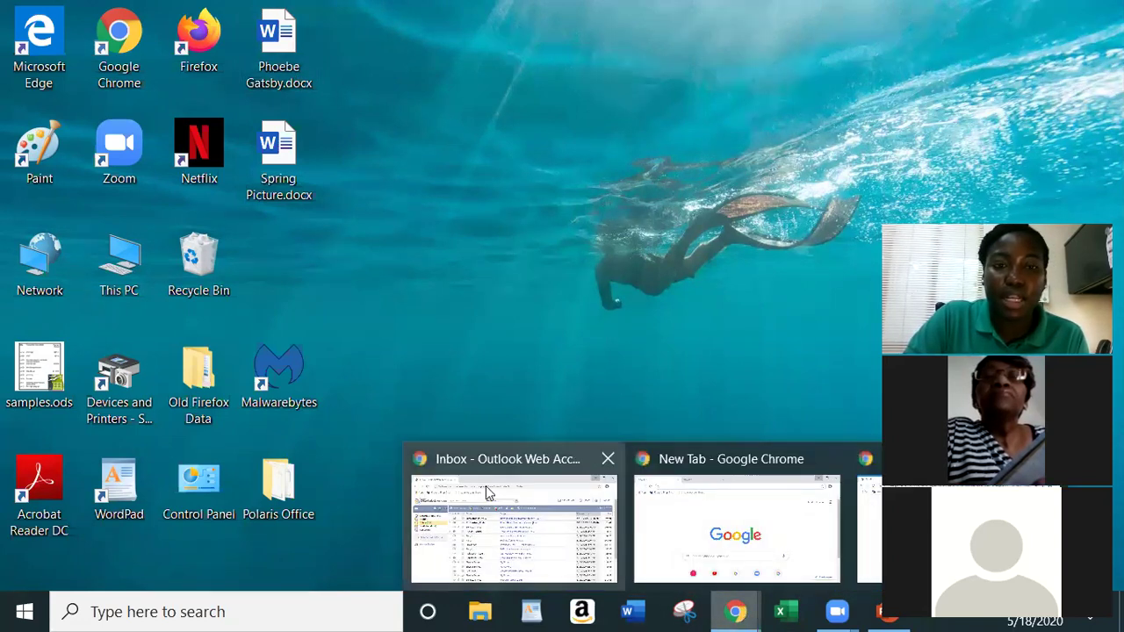
click(489, 492)
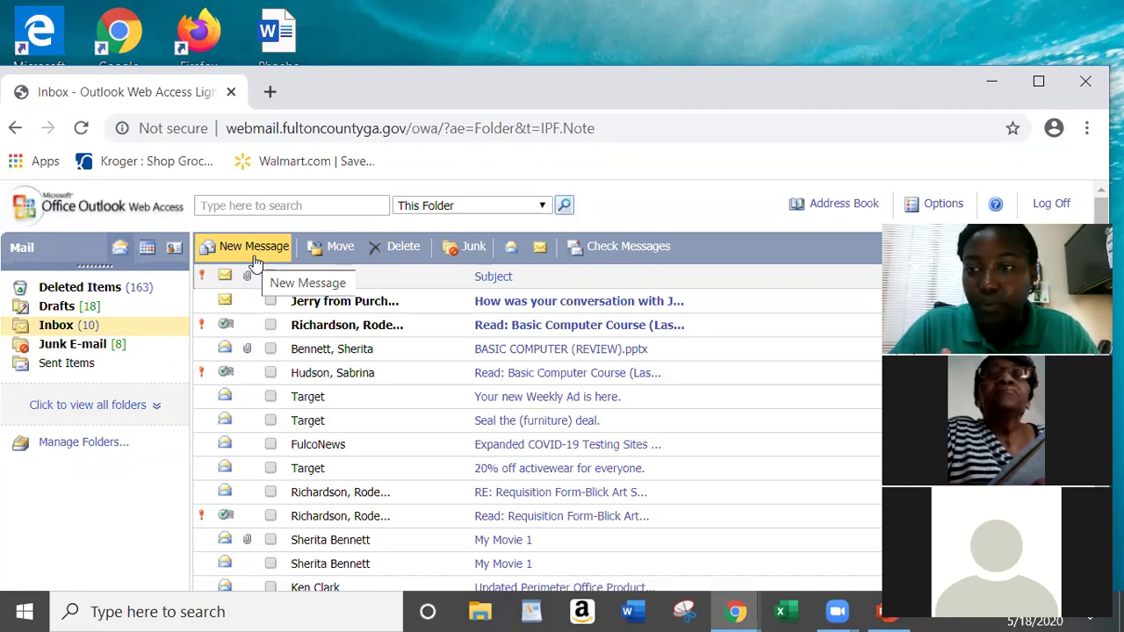
- Start a new Outlook Web Access message and go to its Attachments page
click(254, 261)
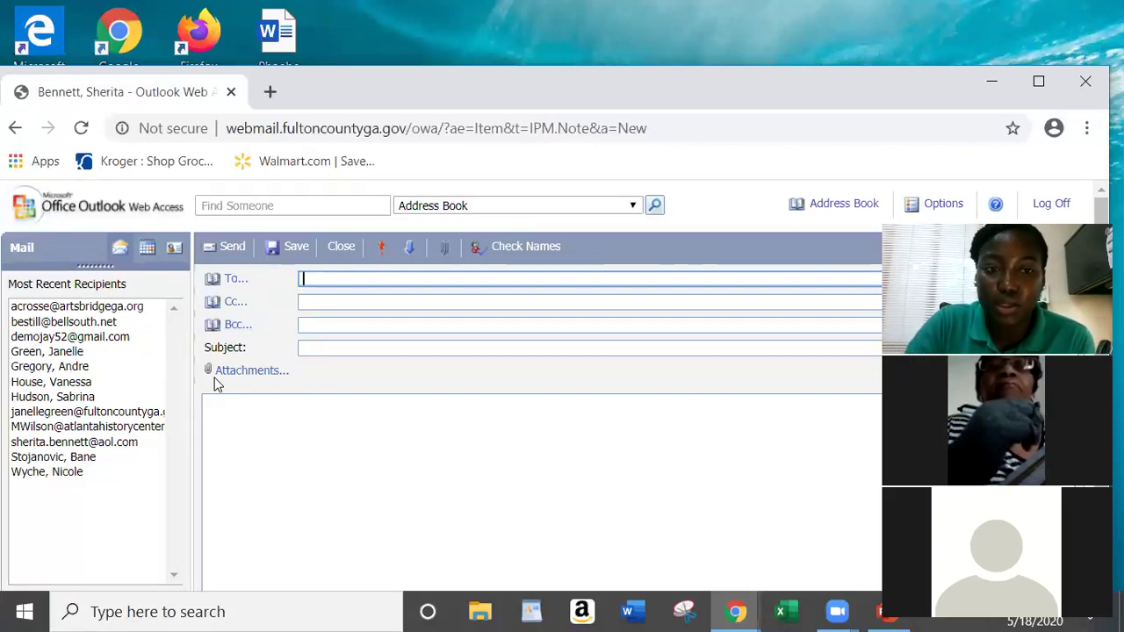
click(240, 374)
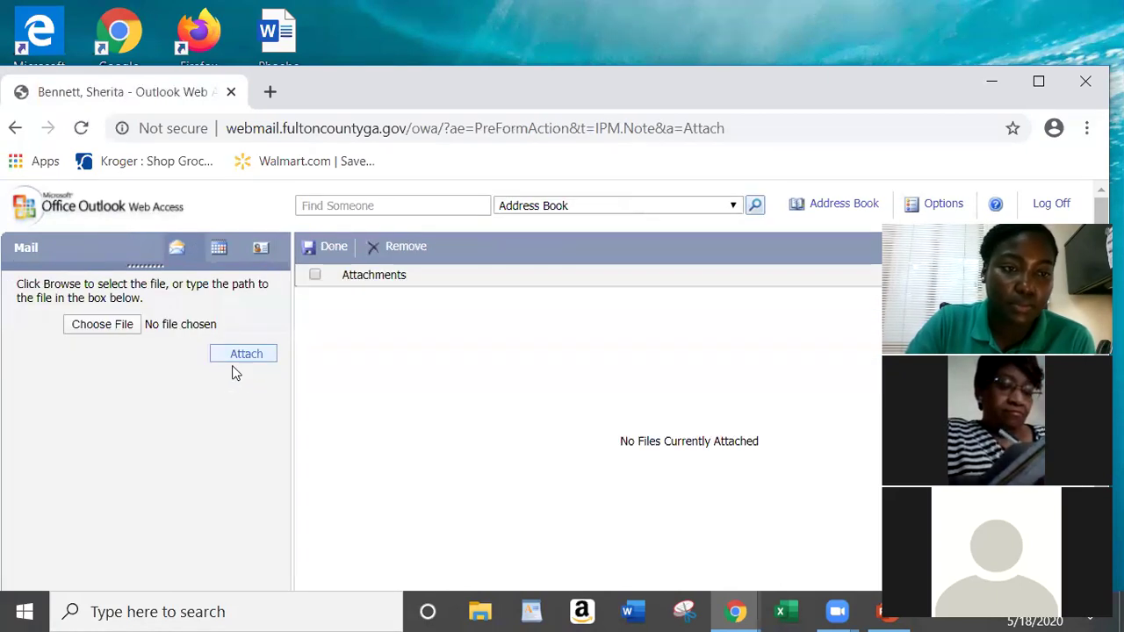
click(110, 331)
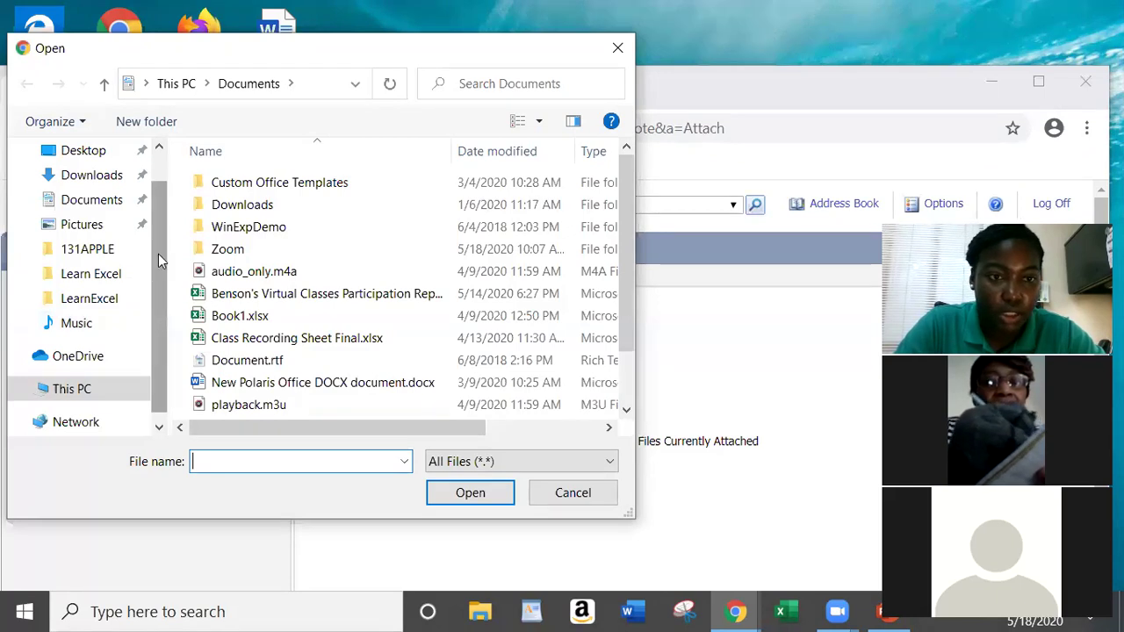
drag(160, 254, 162, 180)
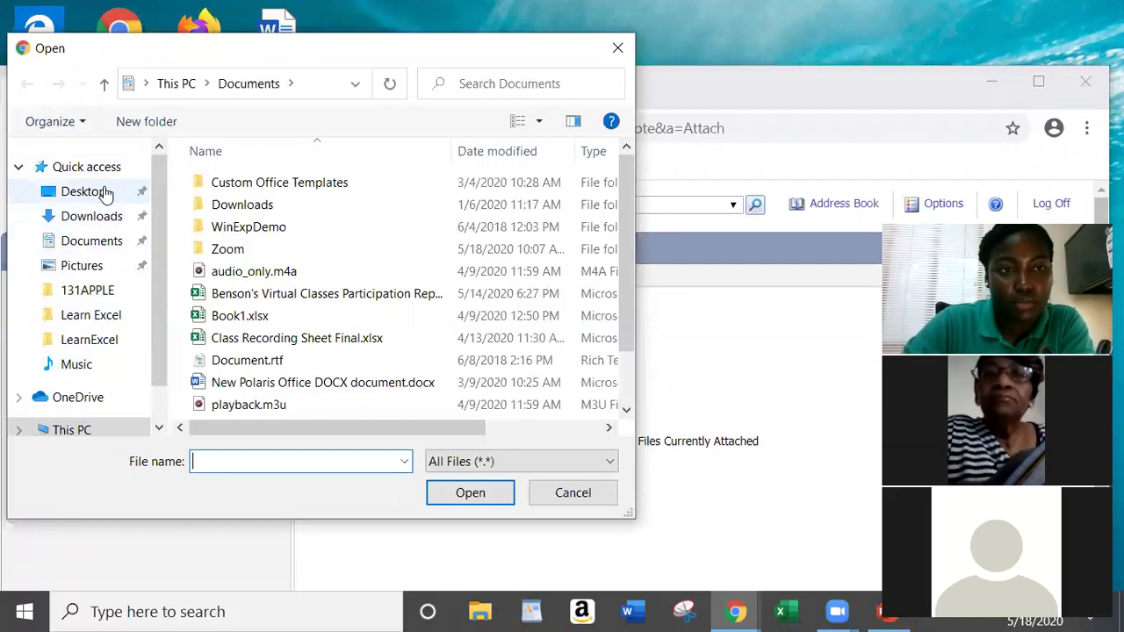
click(86, 191)
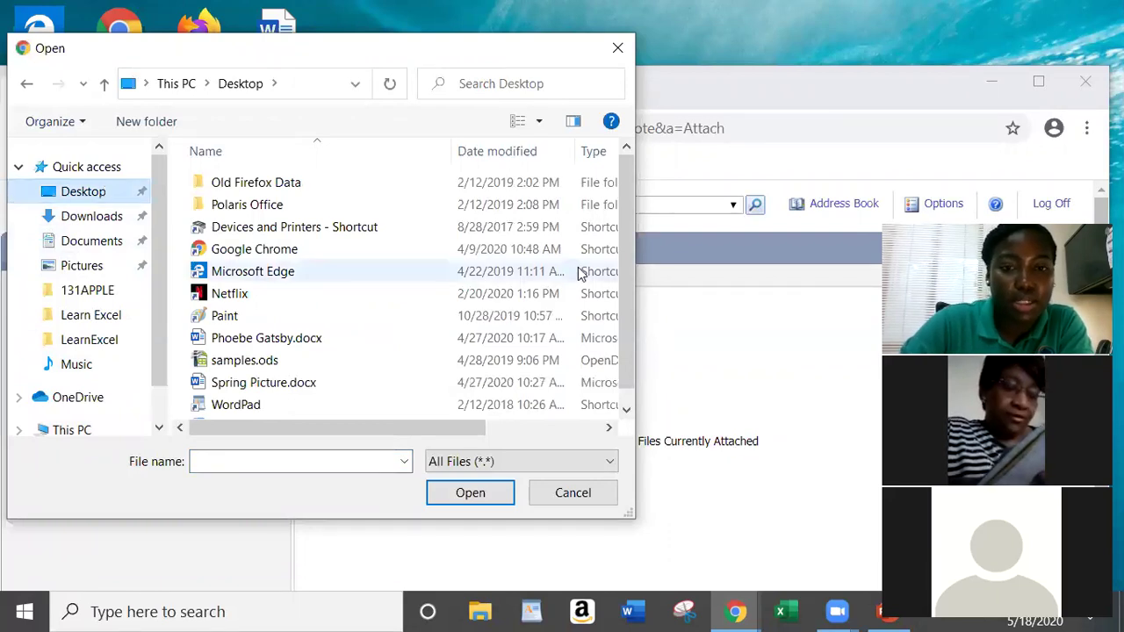
scroll(619, 263, down, 1)
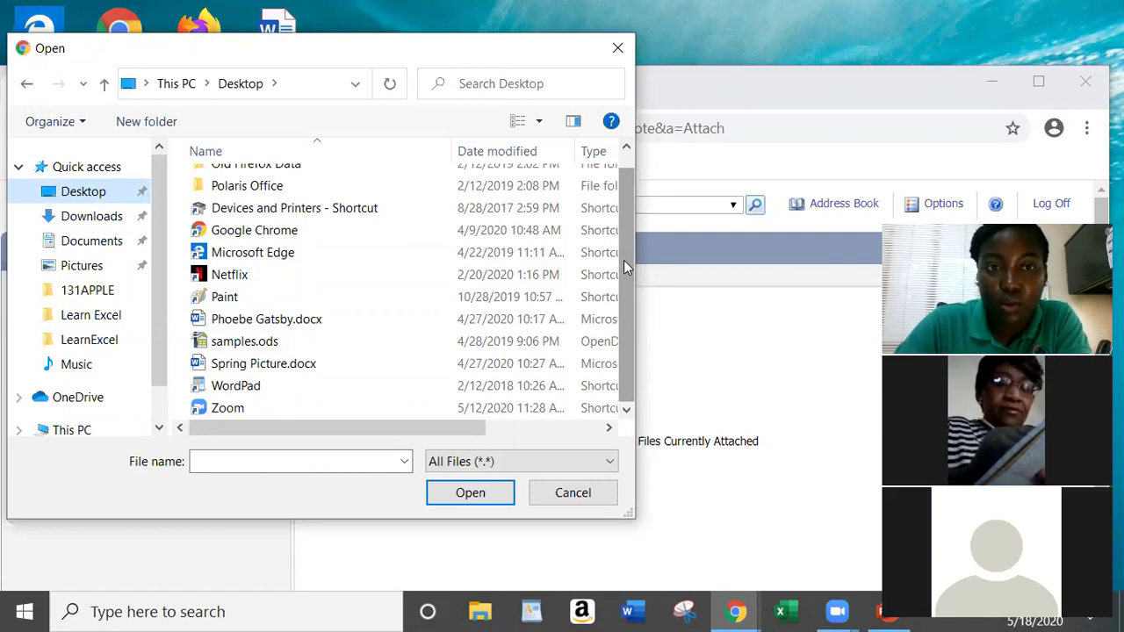
click(283, 322)
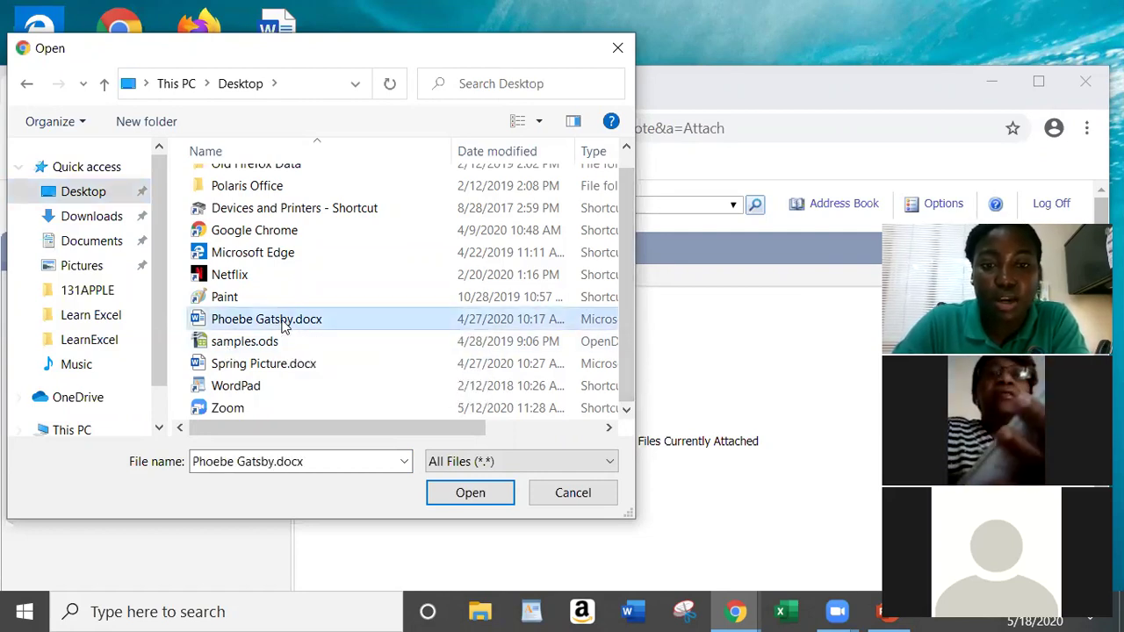
click(470, 493)
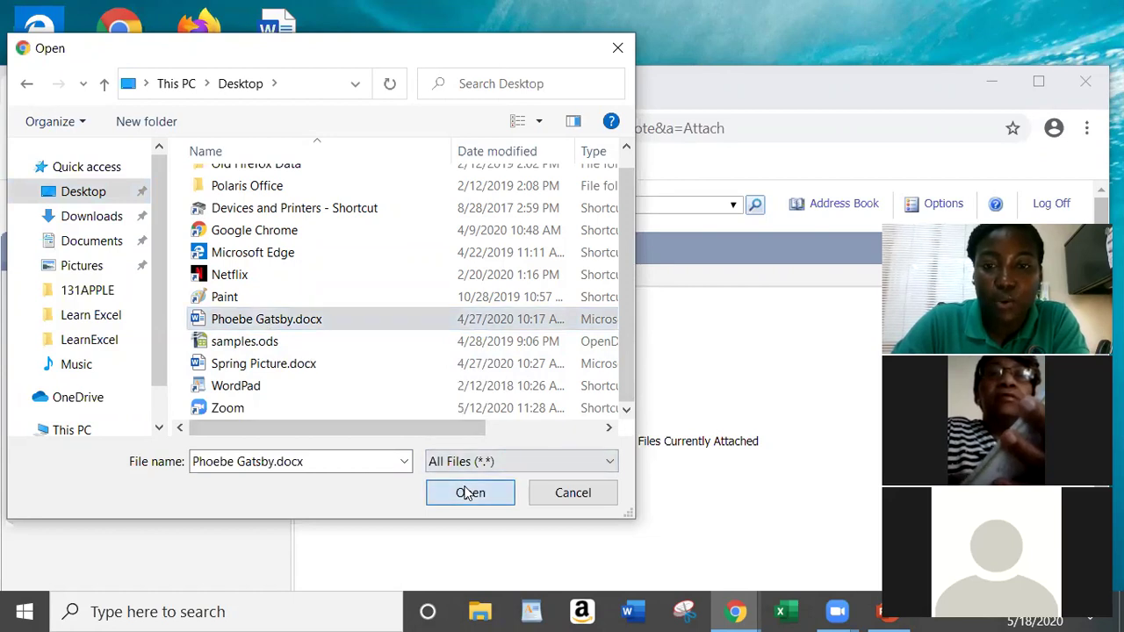
click(246, 354)
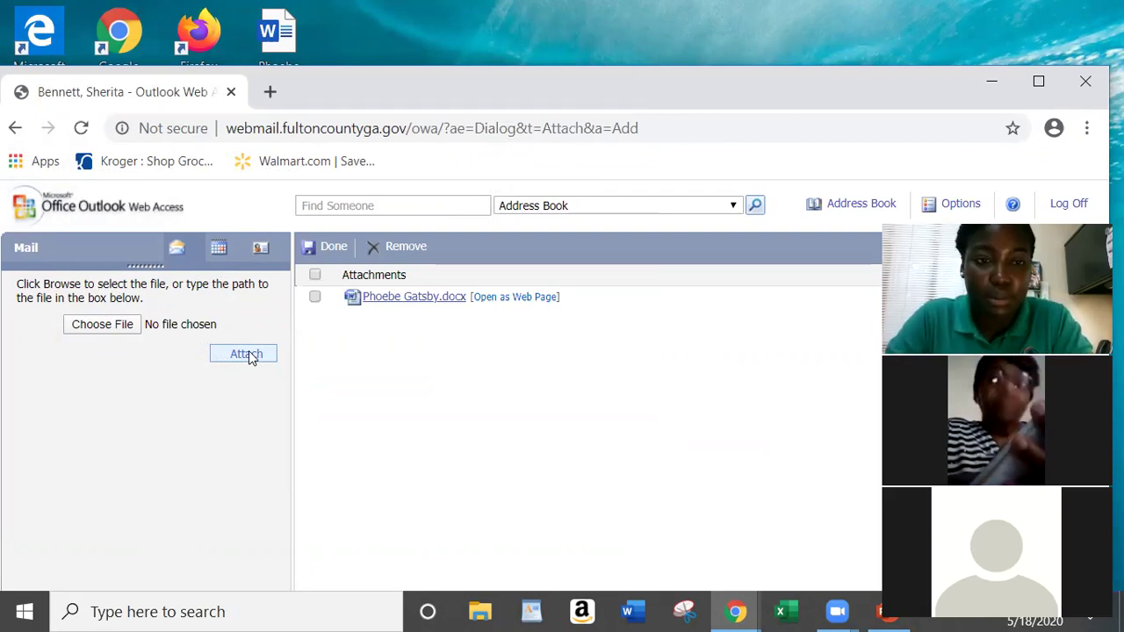
click(322, 253)
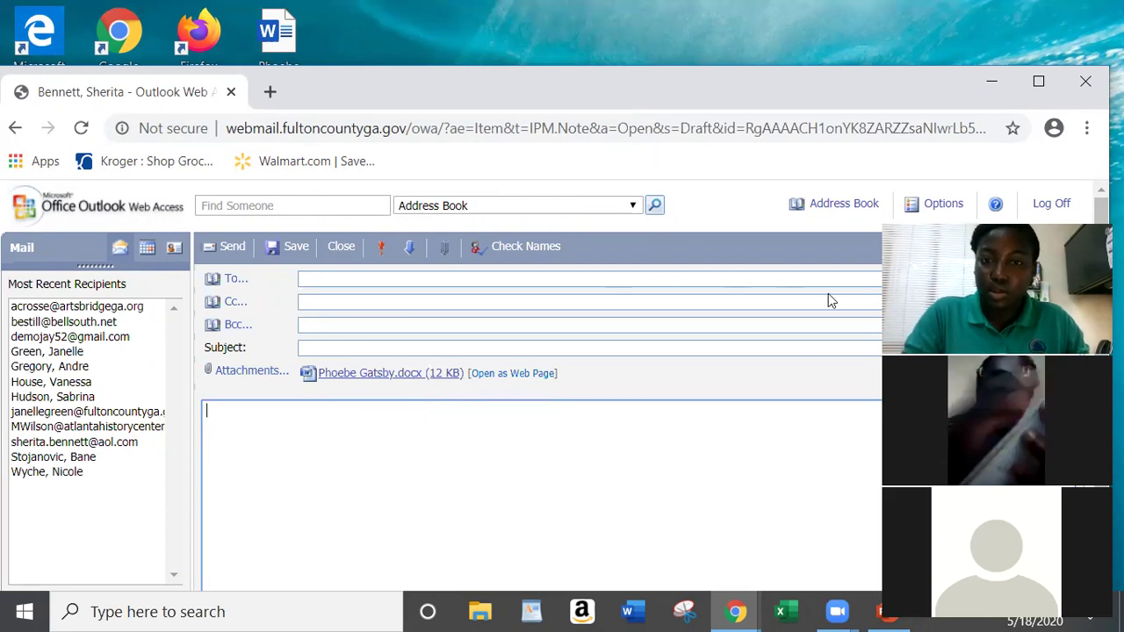
click(994, 84)
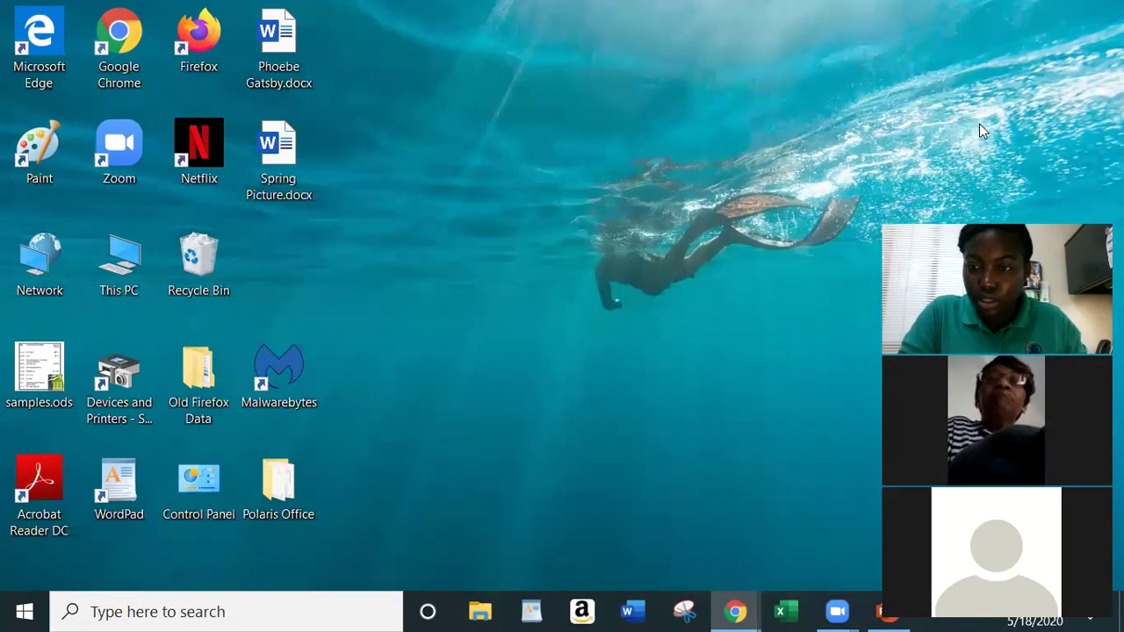
click(889, 612)
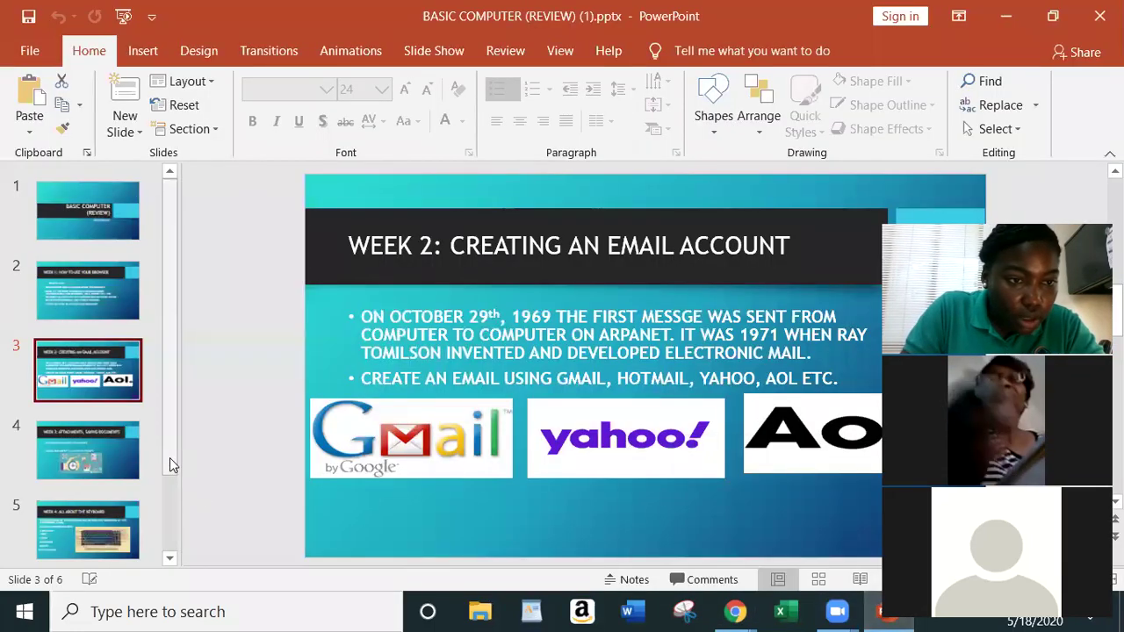
click(102, 476)
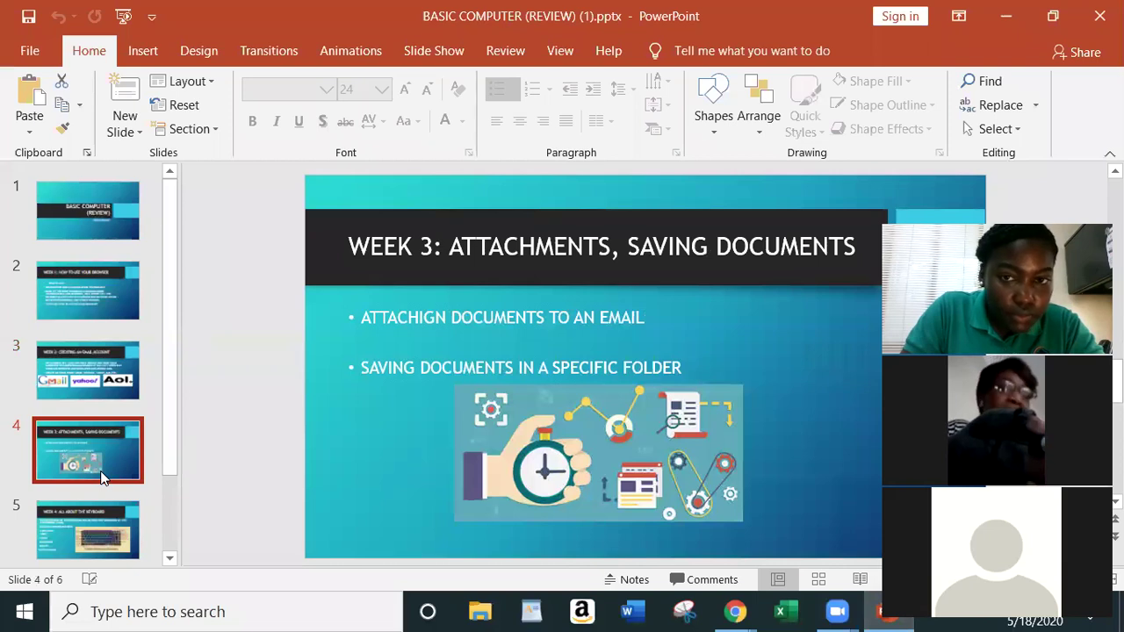
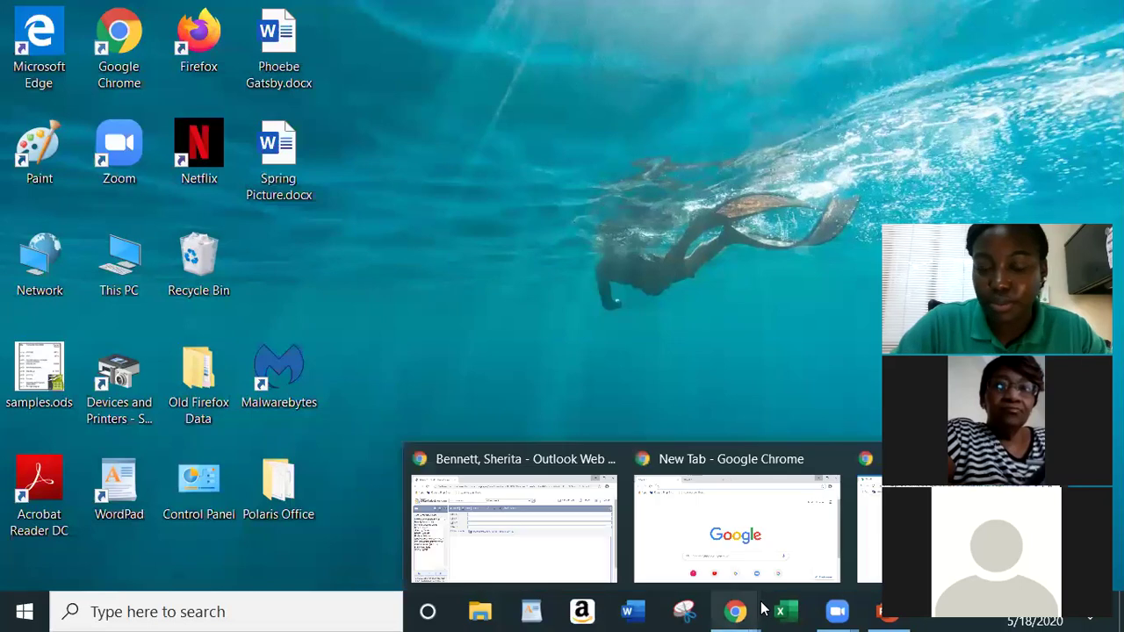
- Launch Word, create a blank document, and type 'Fulton County' in red
click(632, 612)
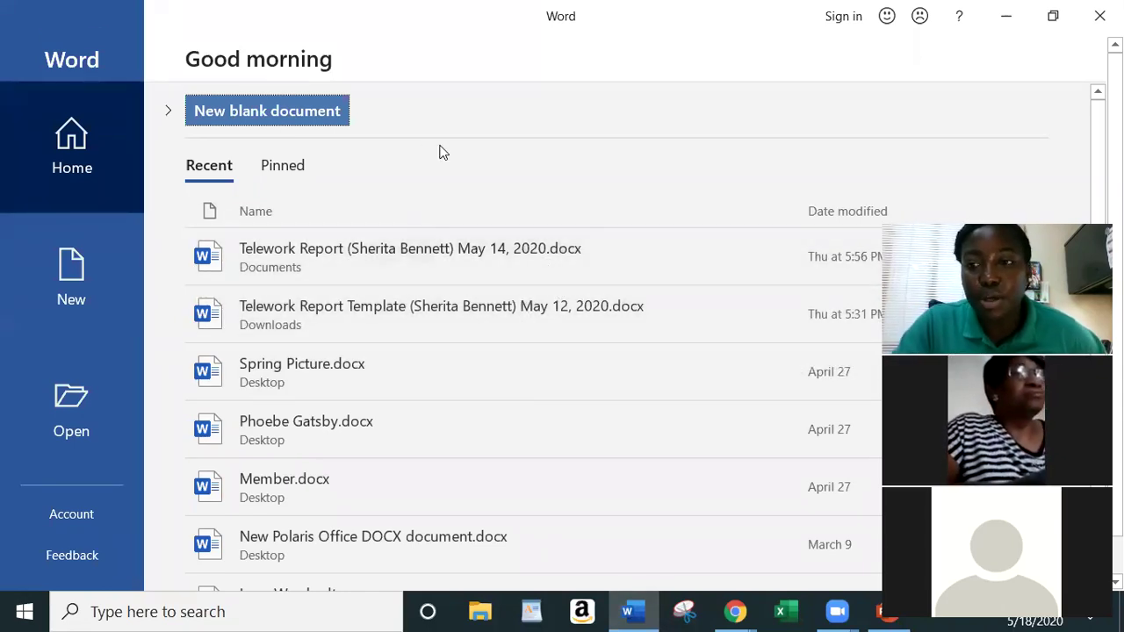
click(329, 116)
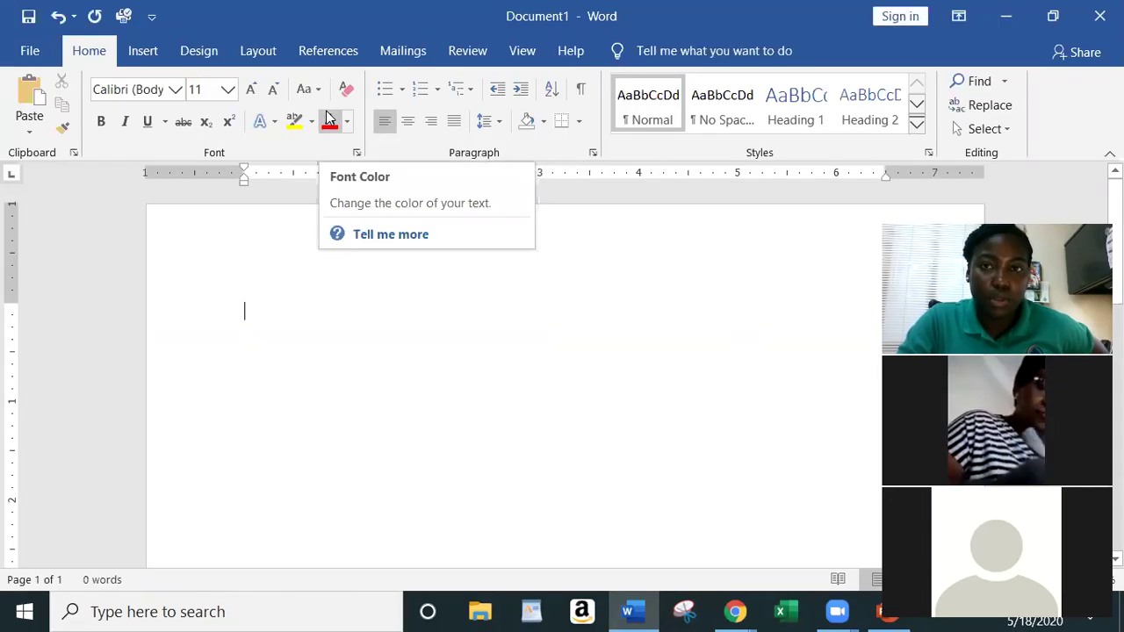
text(Fulton County)
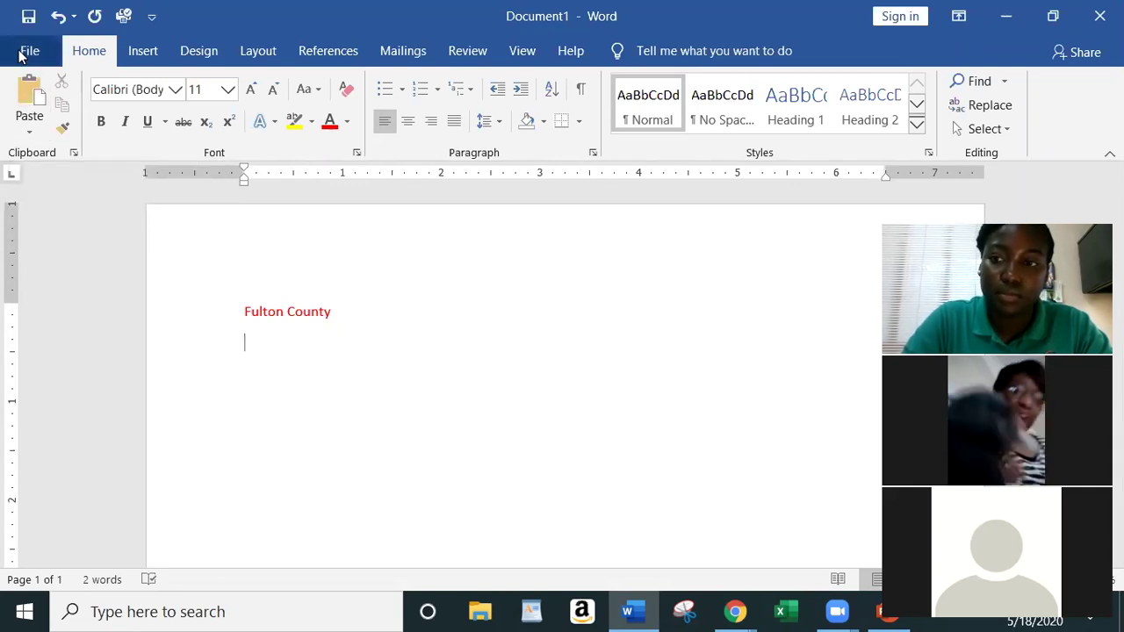
- Open Save As with the Desktop chosen as the save location
click(20, 53)
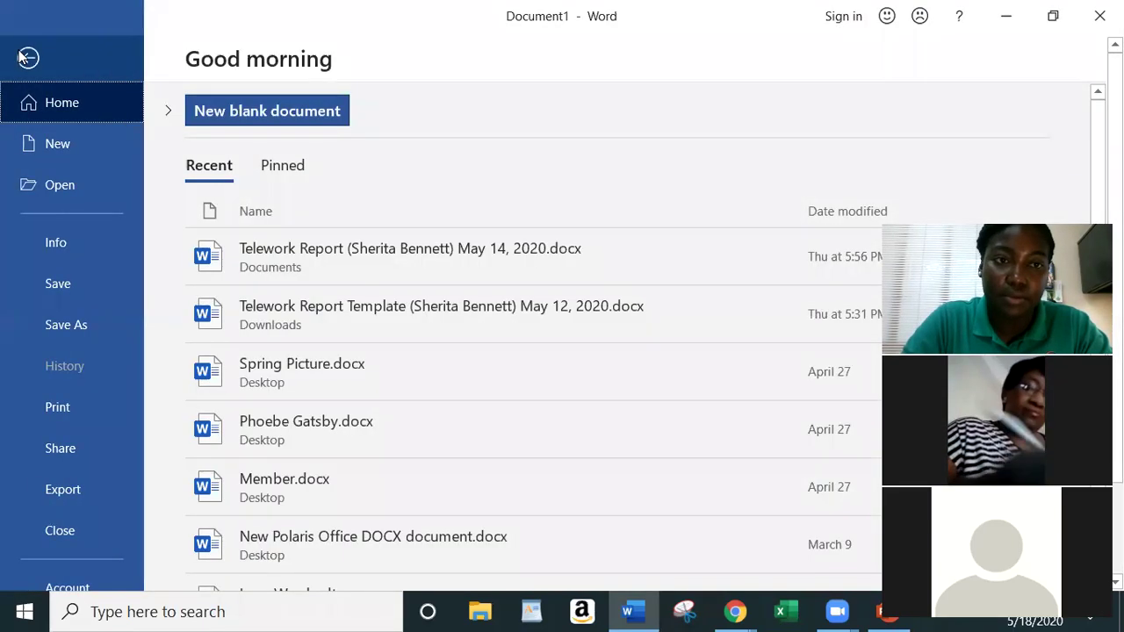
click(100, 325)
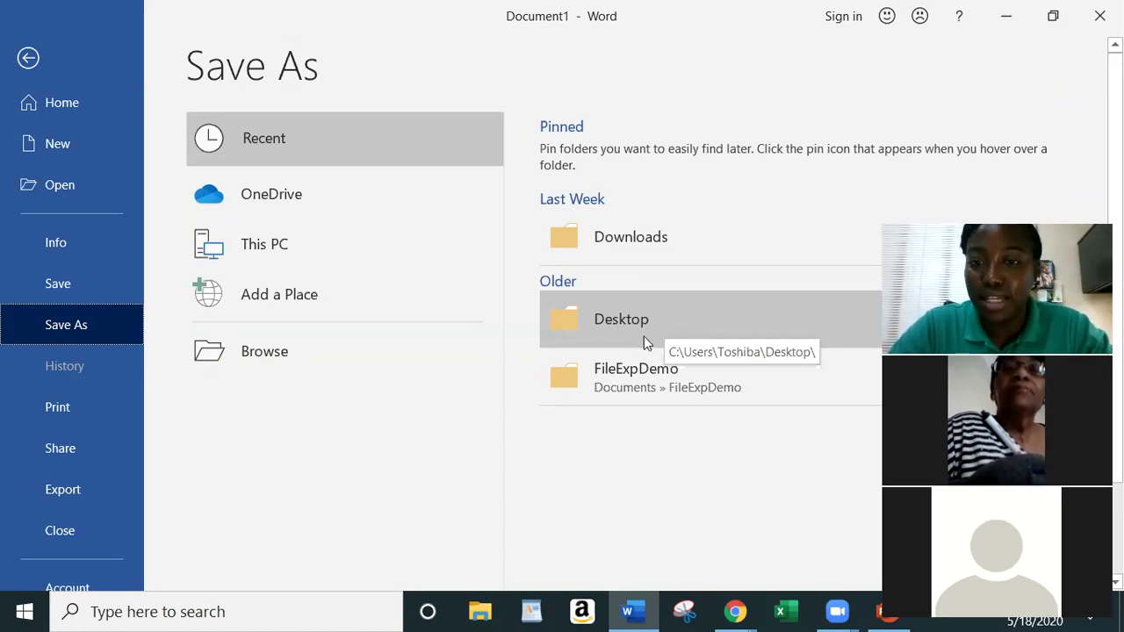
click(644, 342)
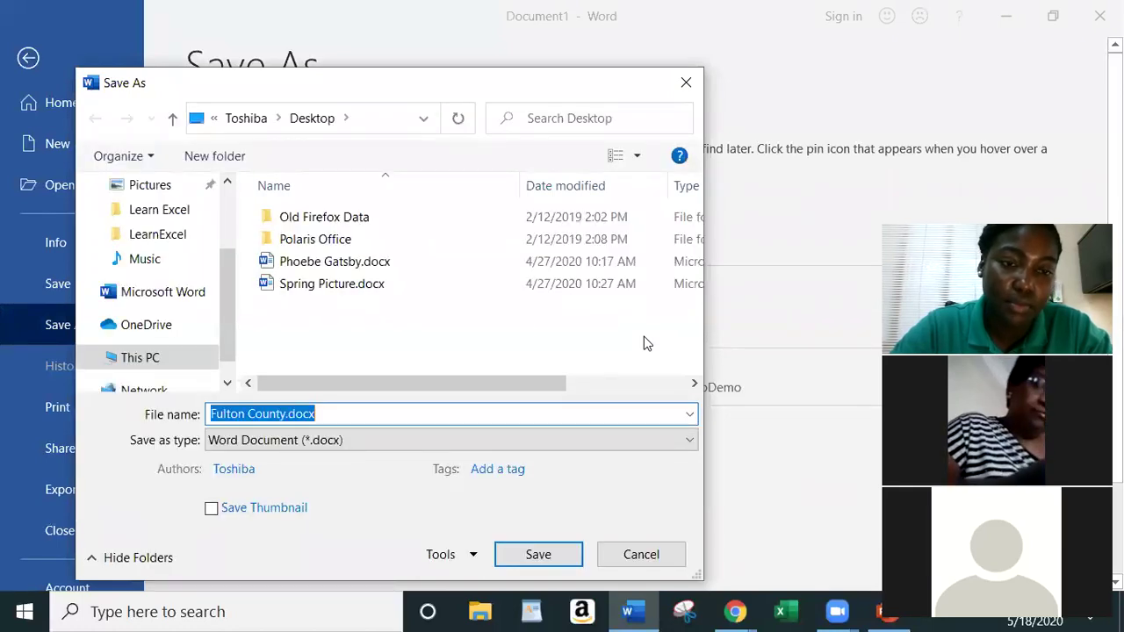
- Save the document as Fulton County.docx on the Desktop
click(356, 415)
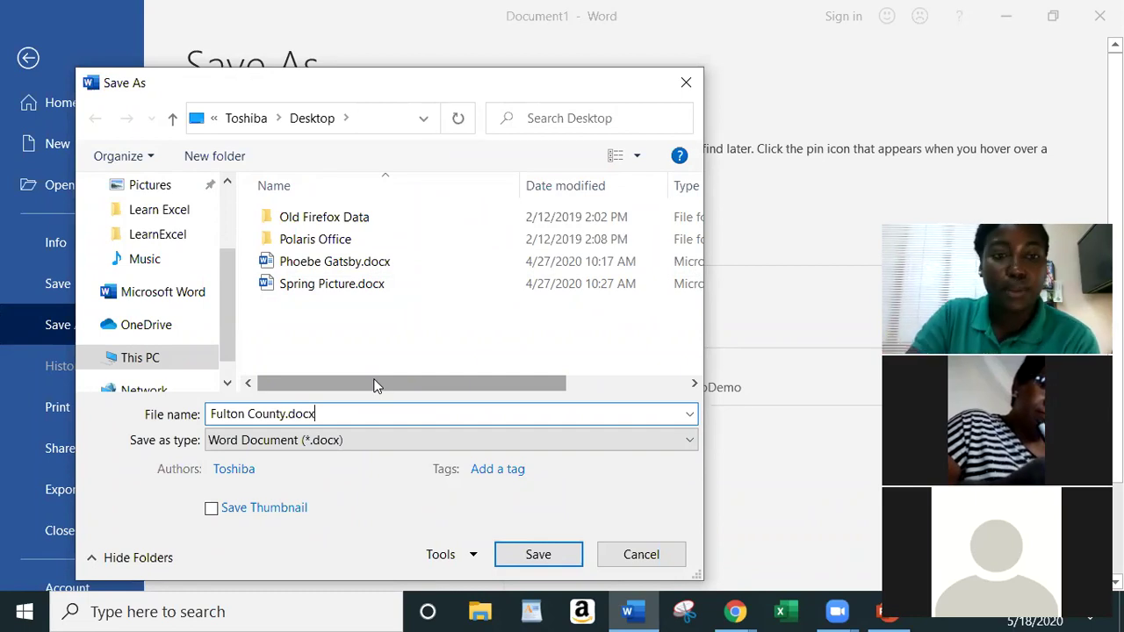
click(519, 560)
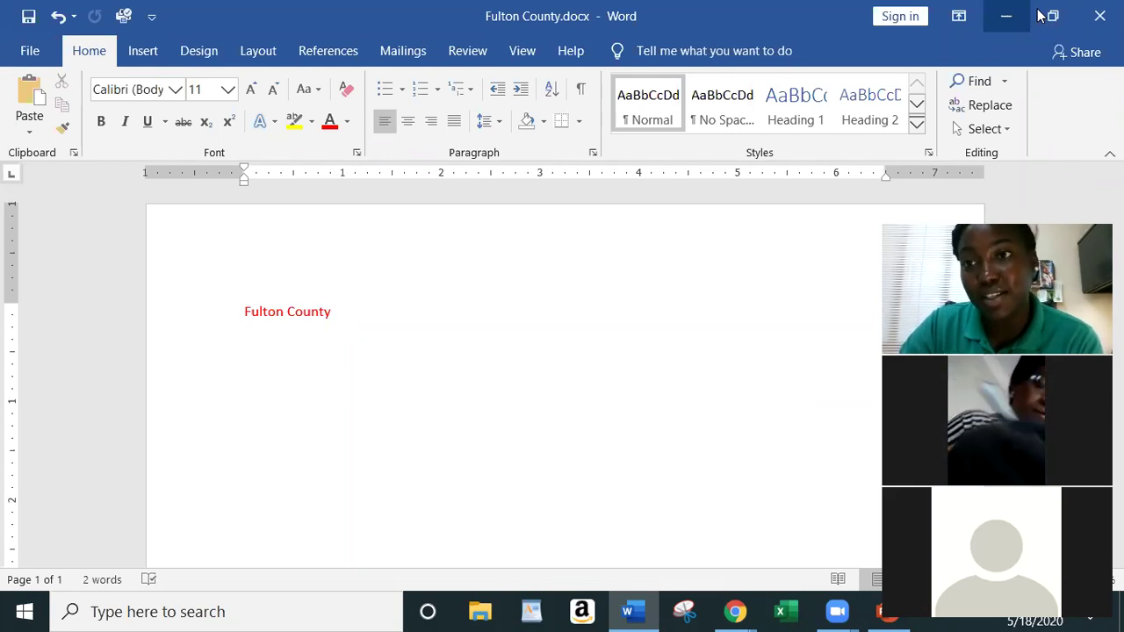
- Minimize Word to check Fulton County.docx on the desktop, then return to PowerPoint
click(1028, 16)
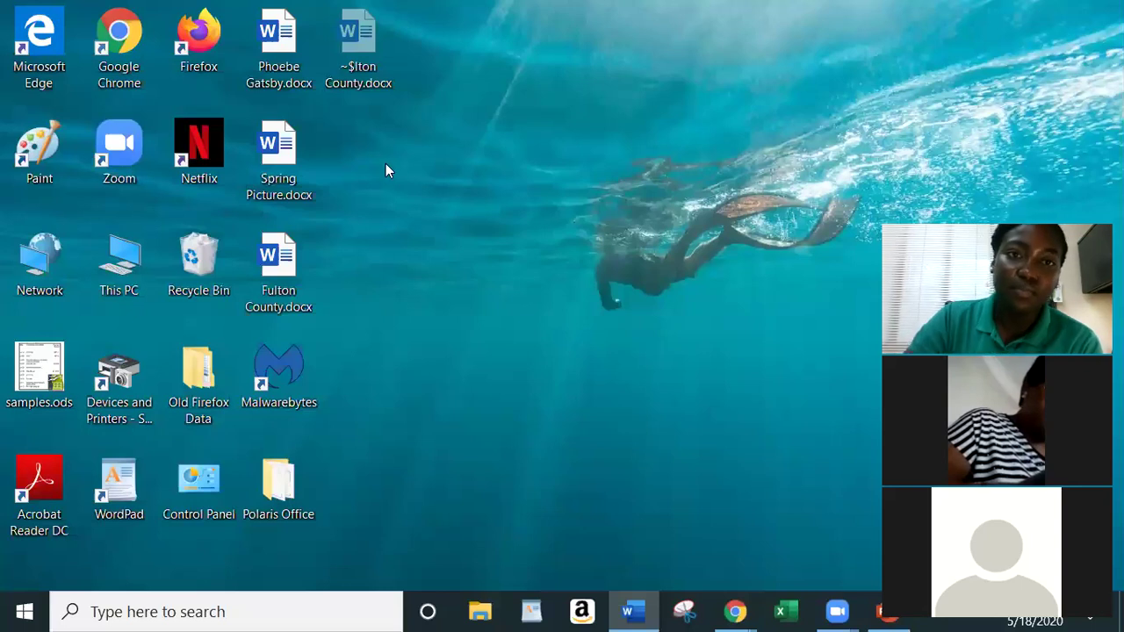
click(356, 39)
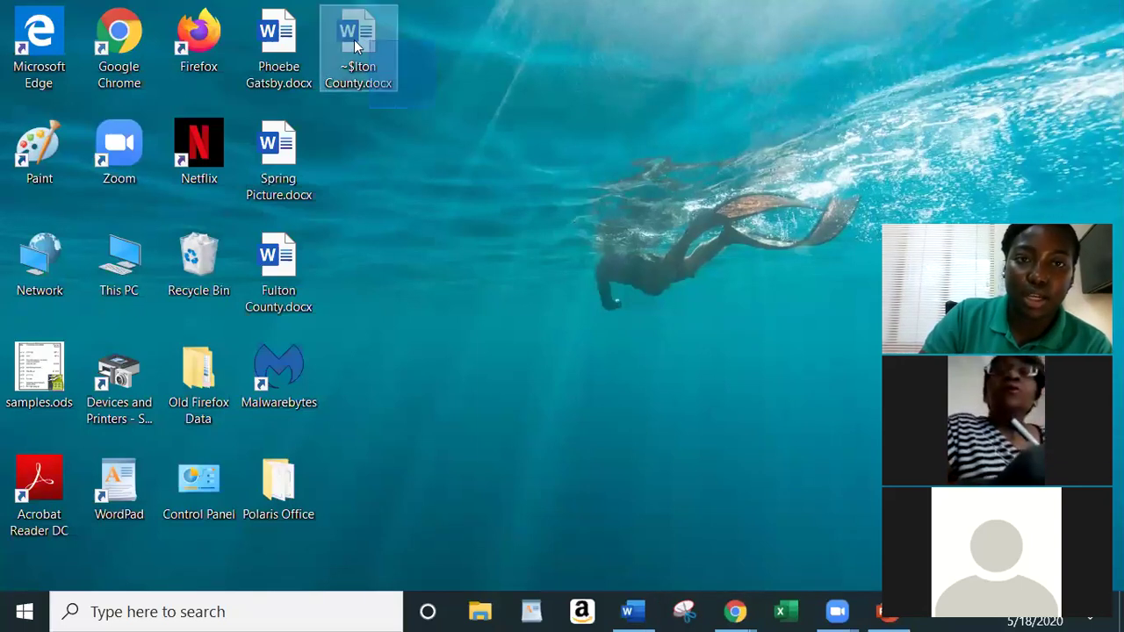
click(435, 148)
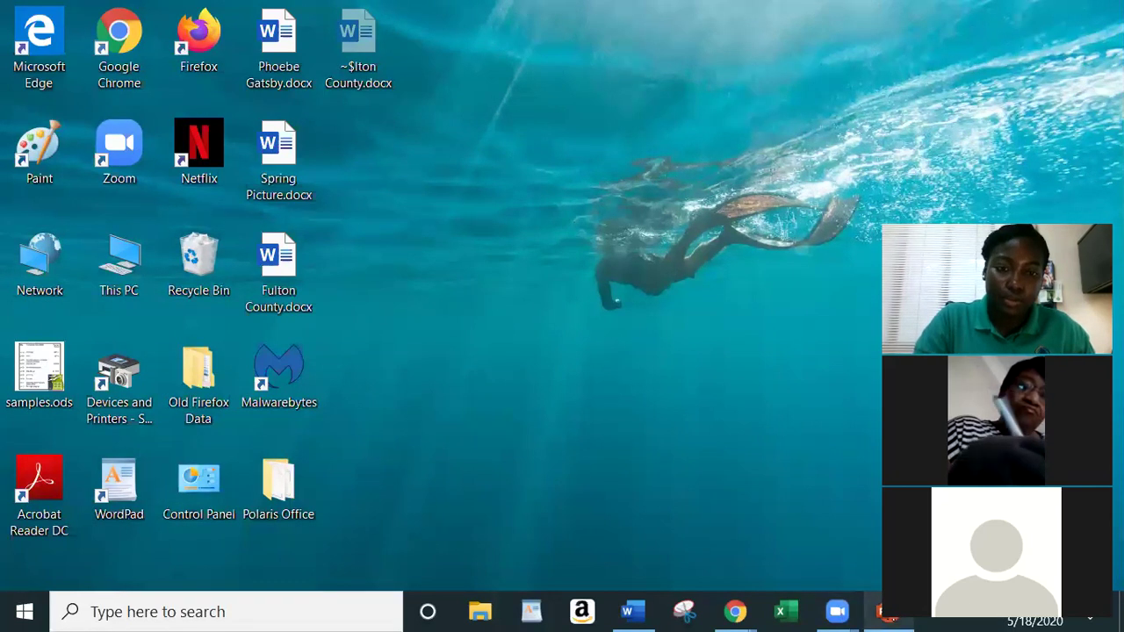
click(889, 612)
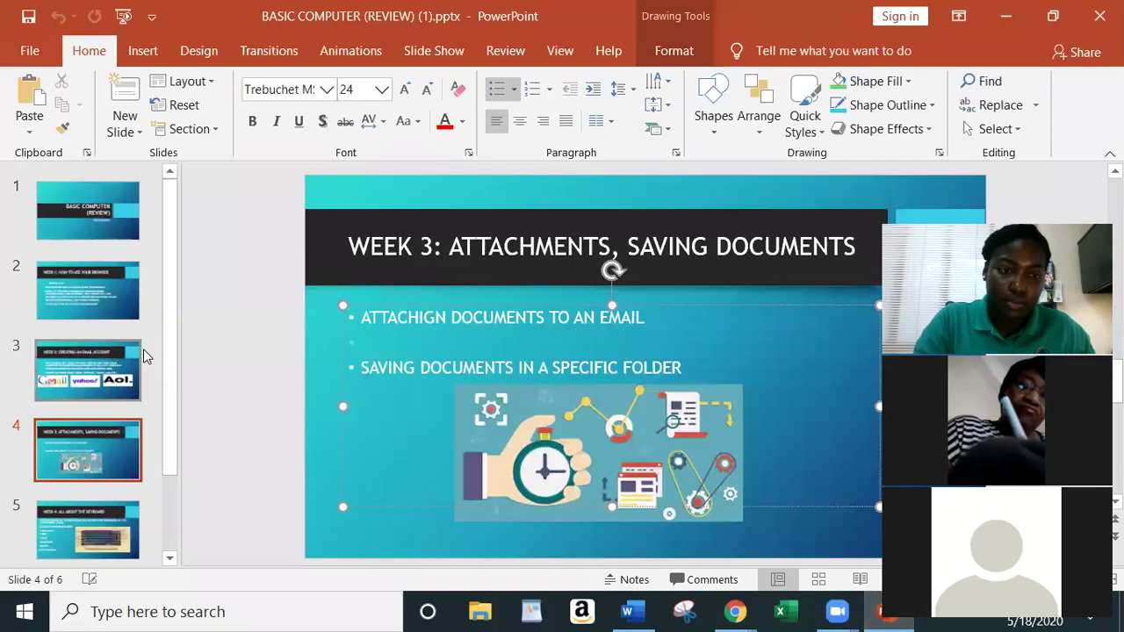
- Show slide 5, 'Week 4: All About the Keyboard', and scroll thumbnails to slide 6
click(80, 525)
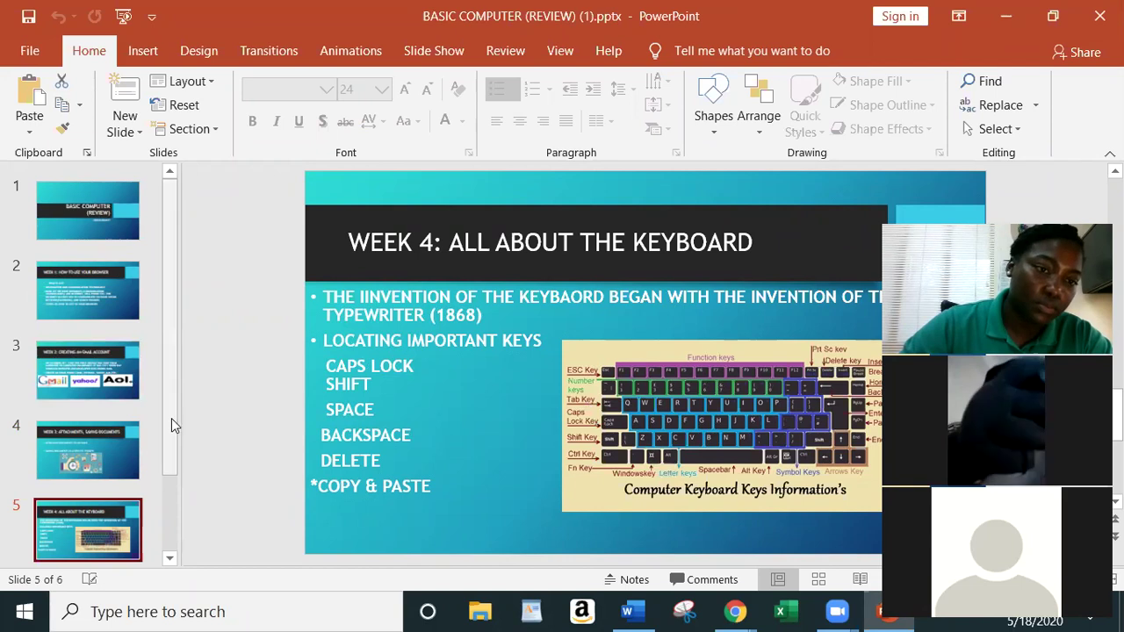
scroll(179, 508, down, 1)
scroll(179, 508, down, 2)
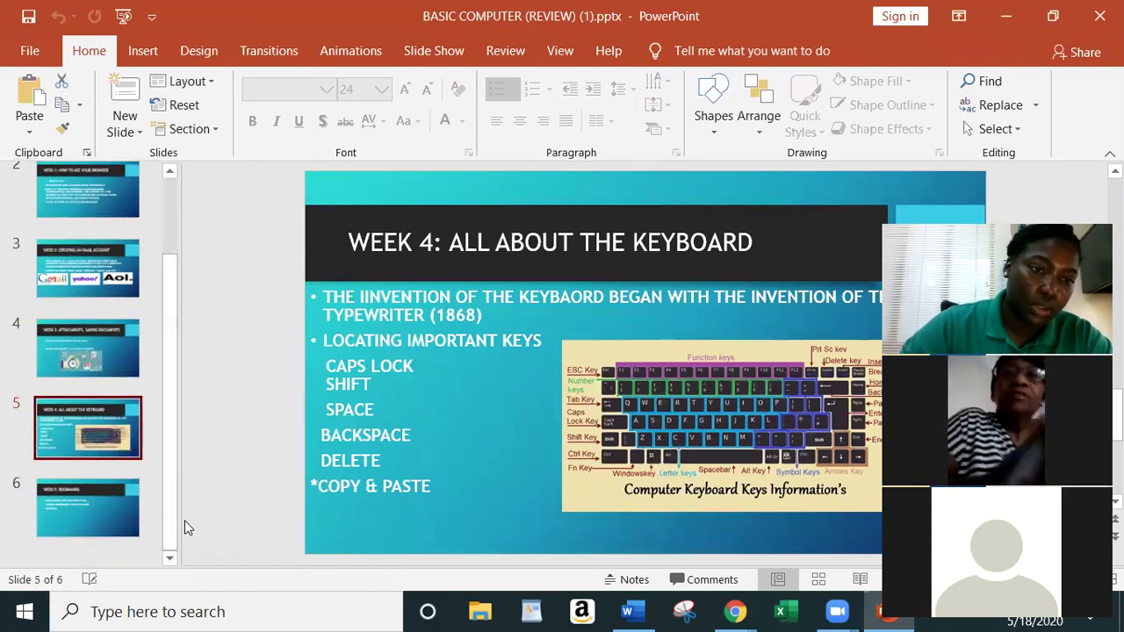
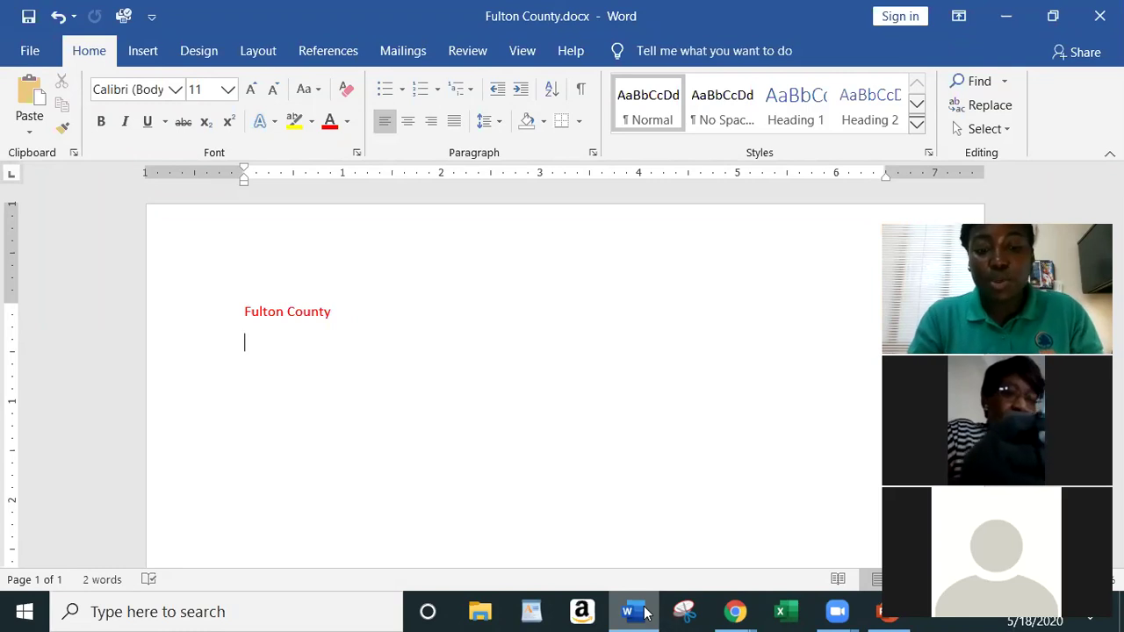
- Type FULTON COUNTY in capitals as the second red line and start a new line
text(FULTO)
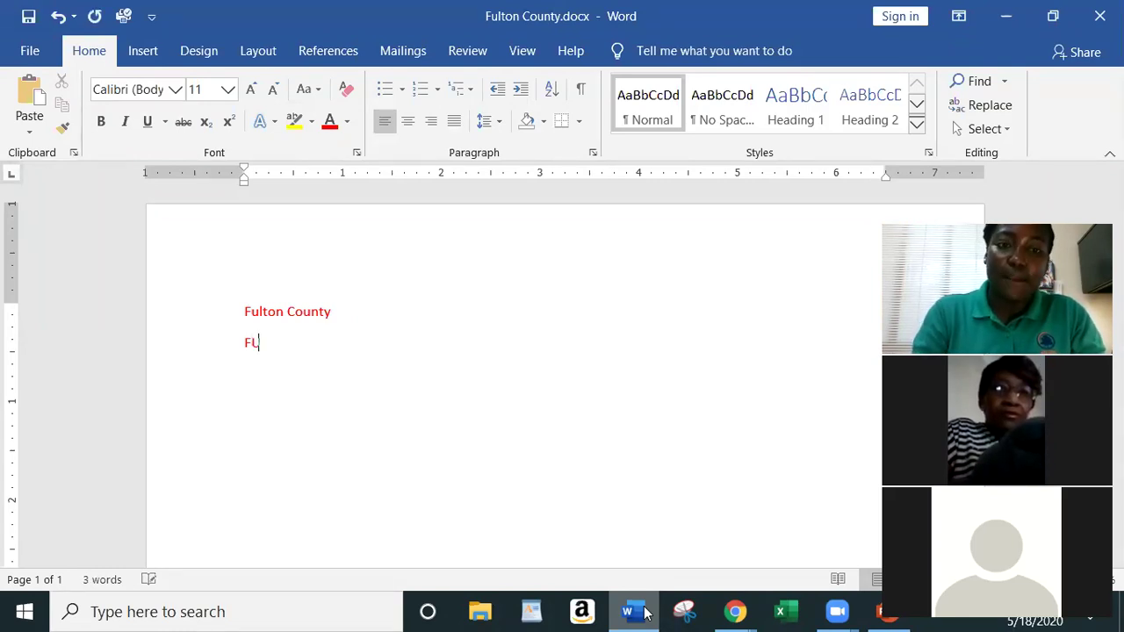
text(N )
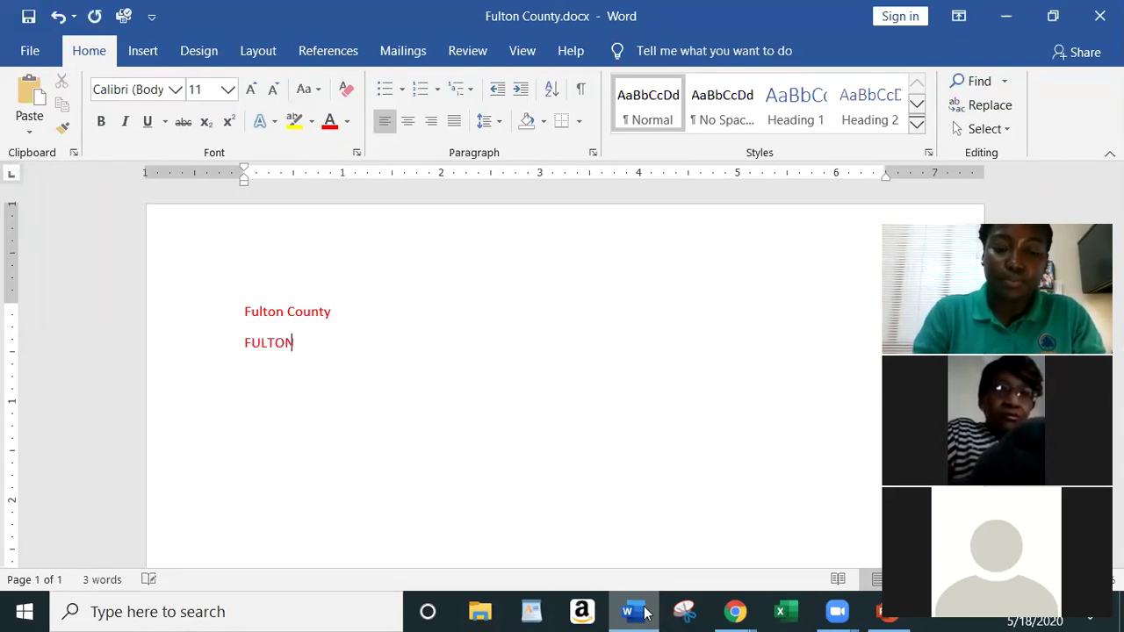
text(C)
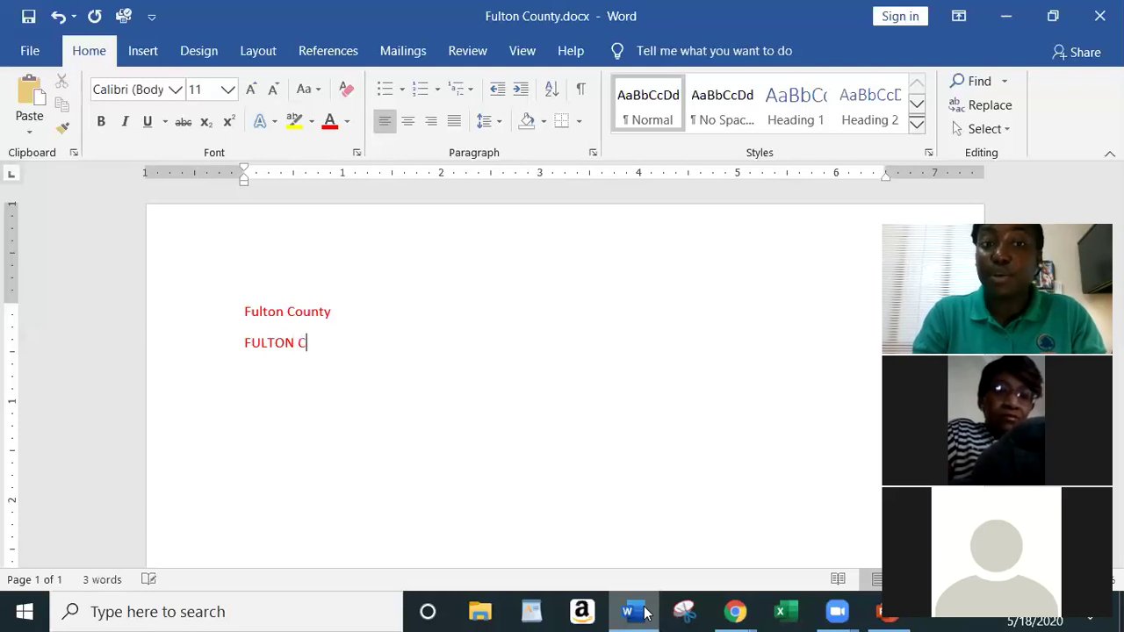
text(OUNTY)
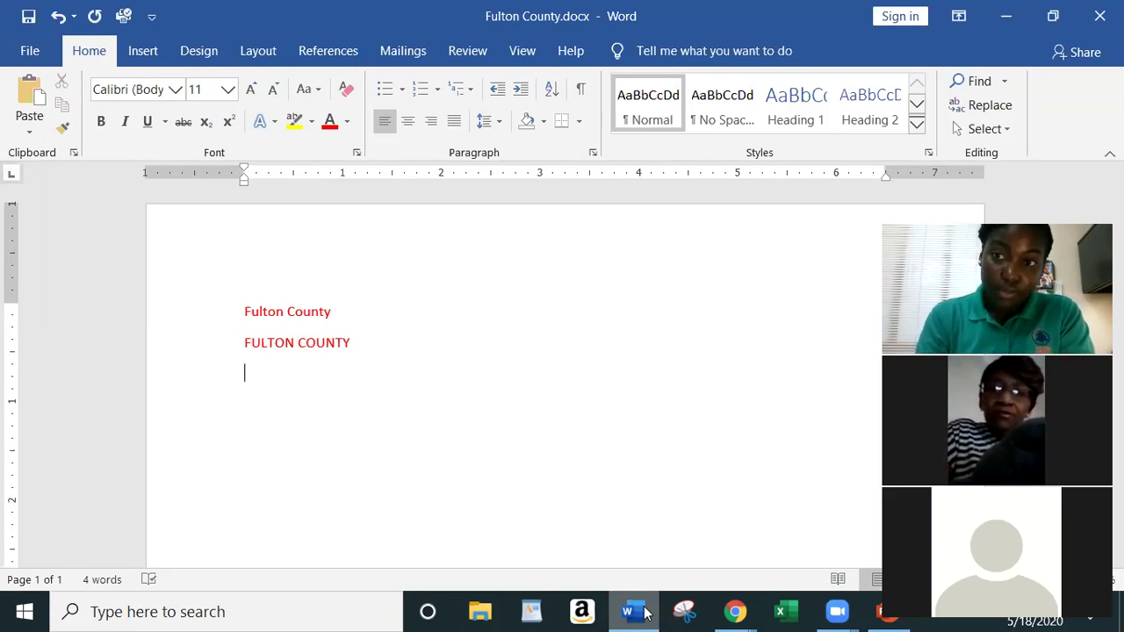
key(Return)
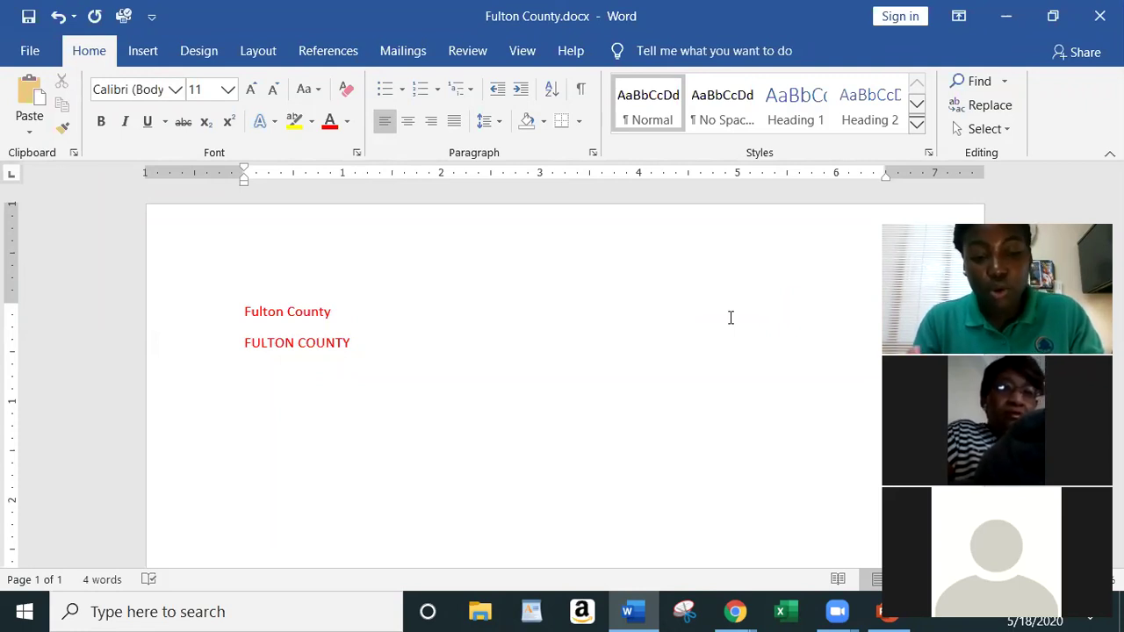
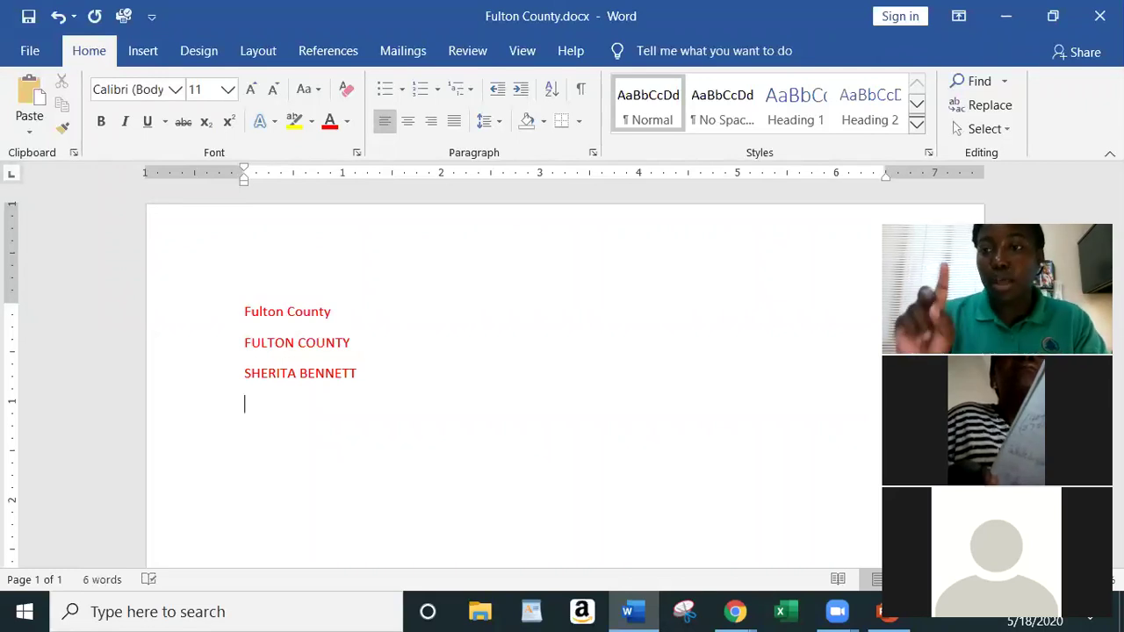
- Type the person's full name in capitals as the third red line, then start a new line
key(Return)
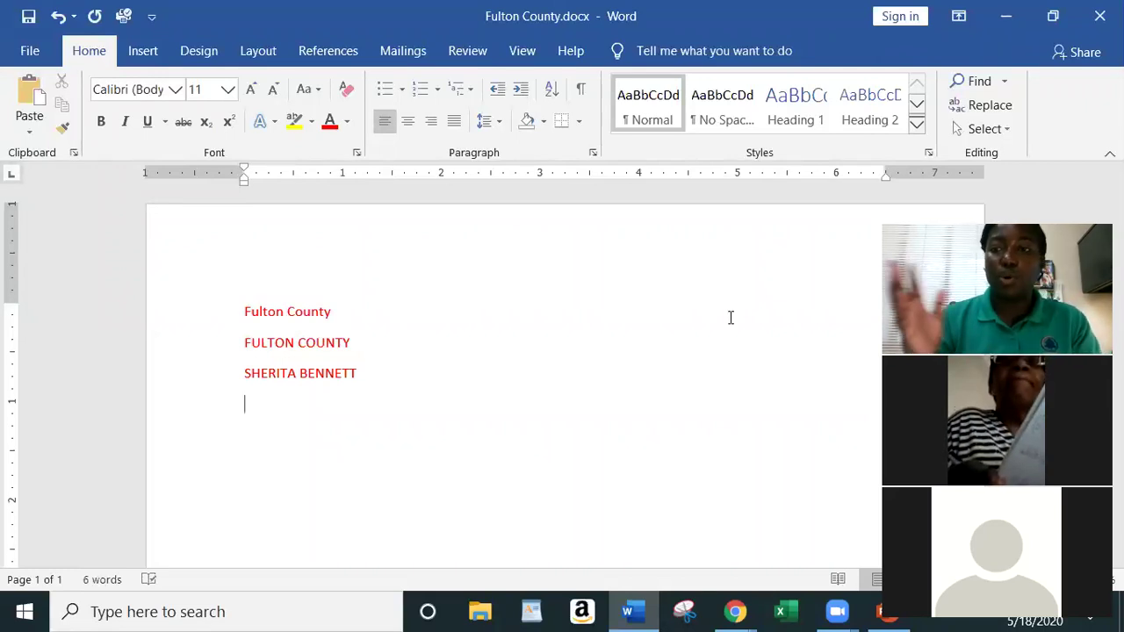
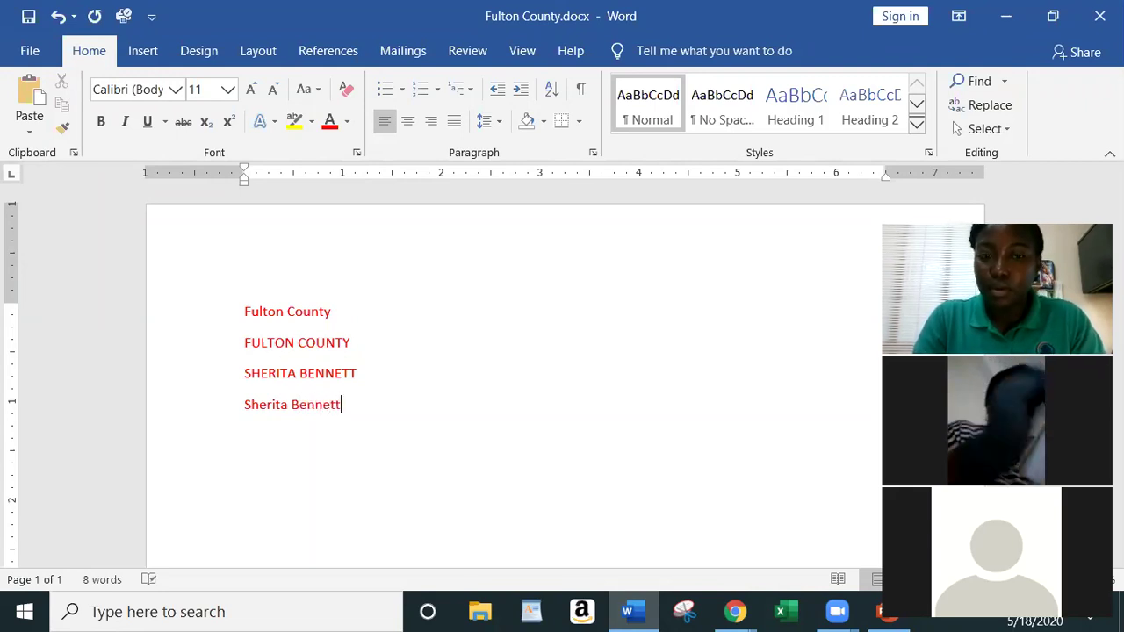
- Add a fourth line with the person's full name in normal capitalisation, with the caret back at its end
key(Return)
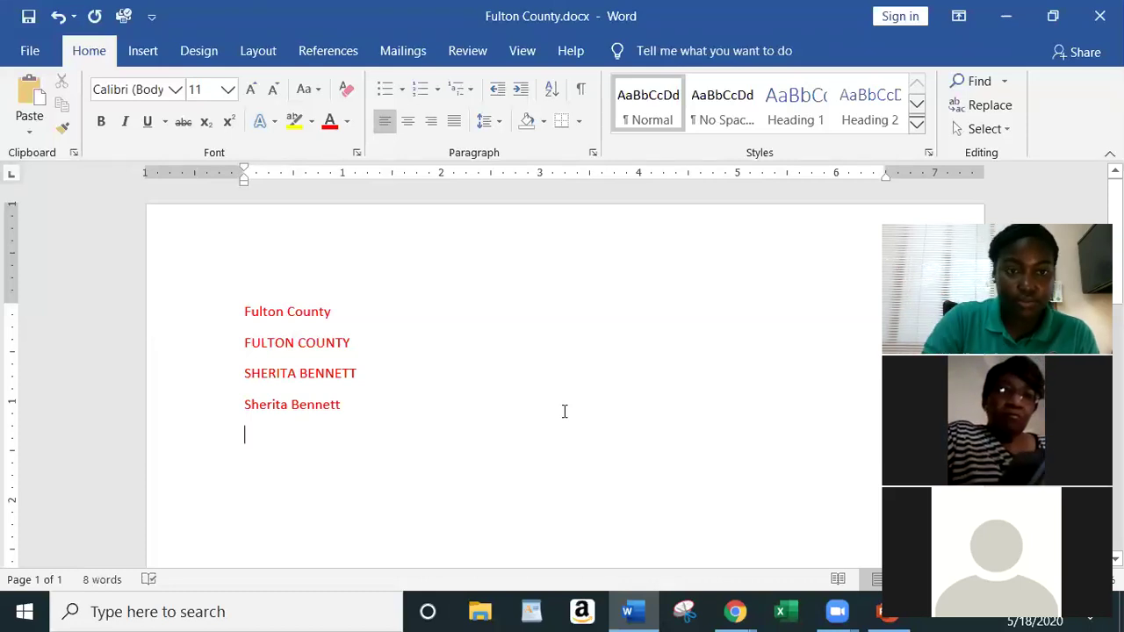
click(401, 411)
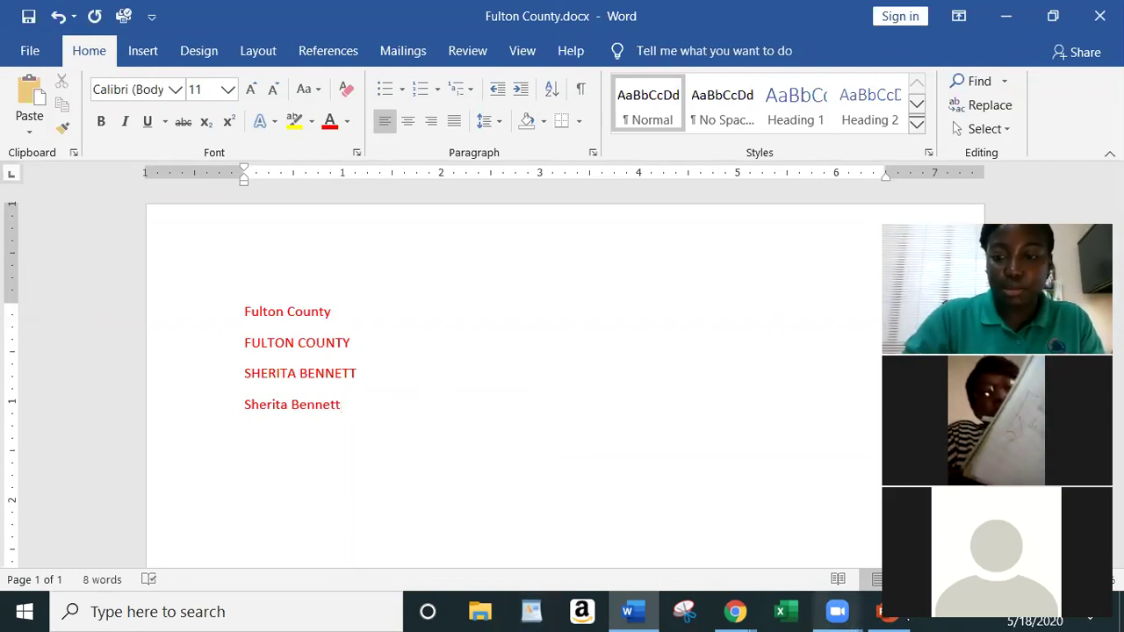
- Enlarge the keyboard picture on slide 5 and move it to the lower right, then return to Word
click(894, 613)
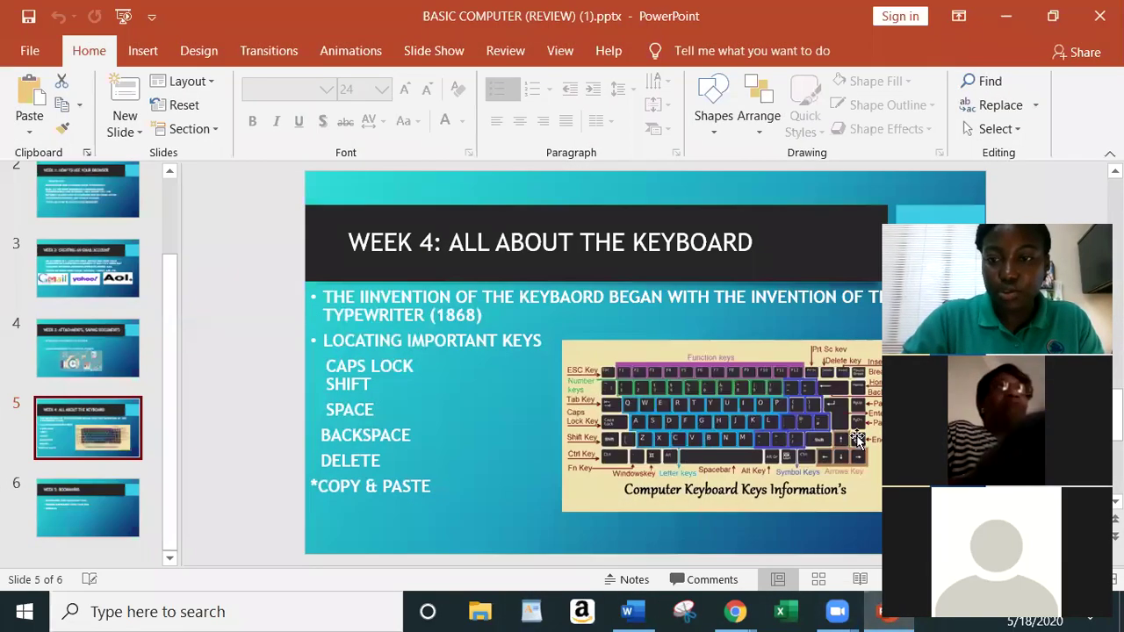
drag(822, 440, 702, 420)
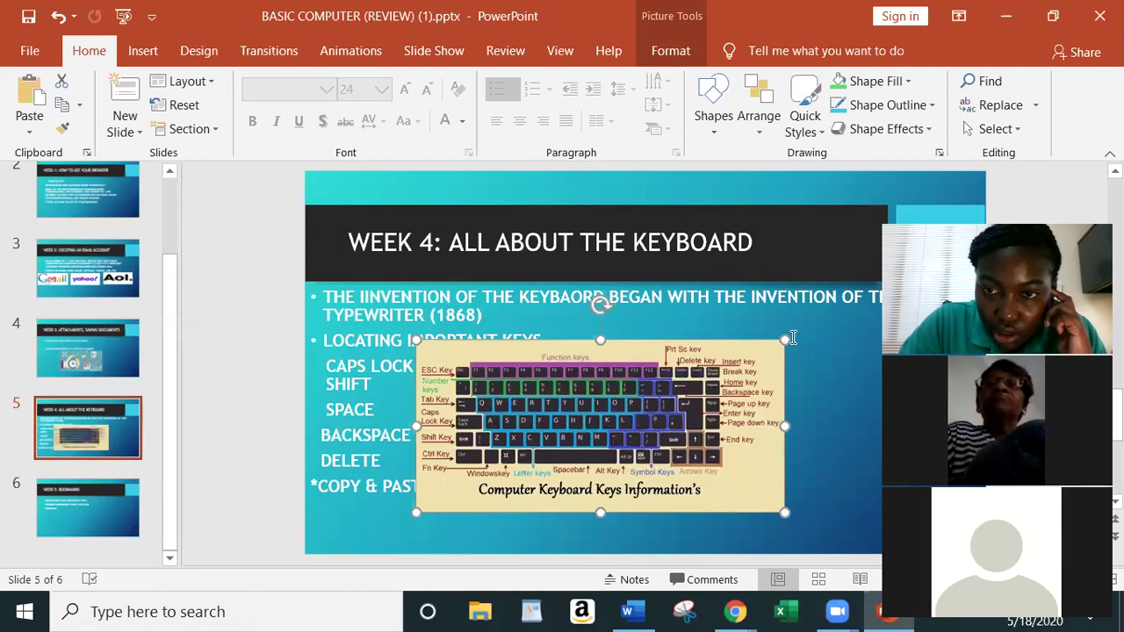
drag(803, 331, 849, 312)
click(865, 314)
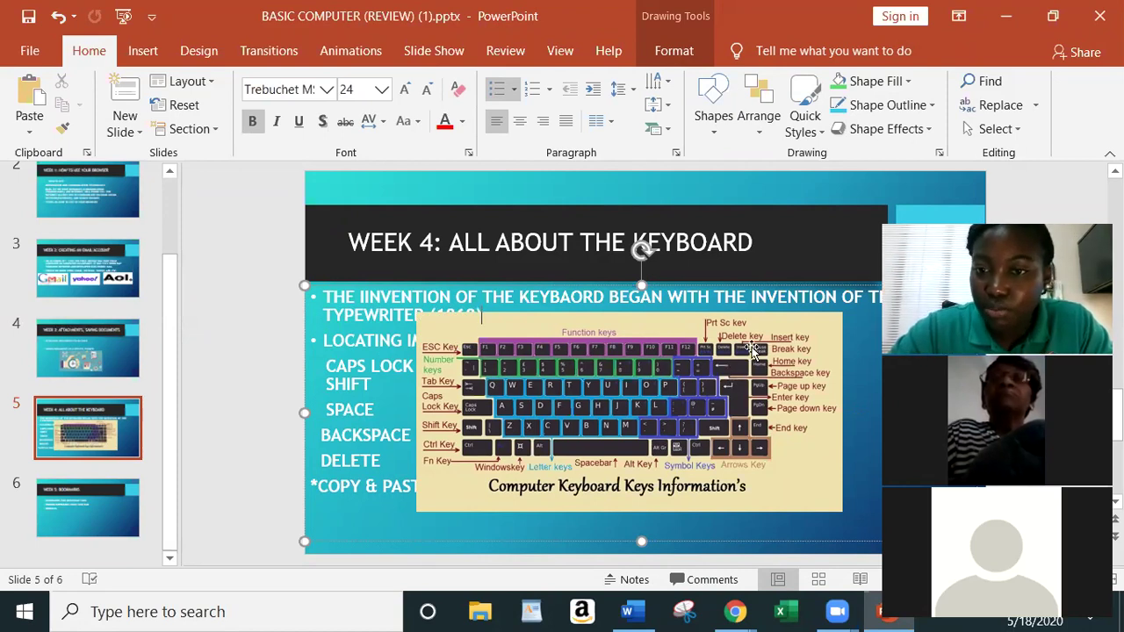
mouse_move(776, 369)
mouse_down()
mouse_move(851, 400)
mouse_move(853, 420)
mouse_move(855, 408)
mouse_up()
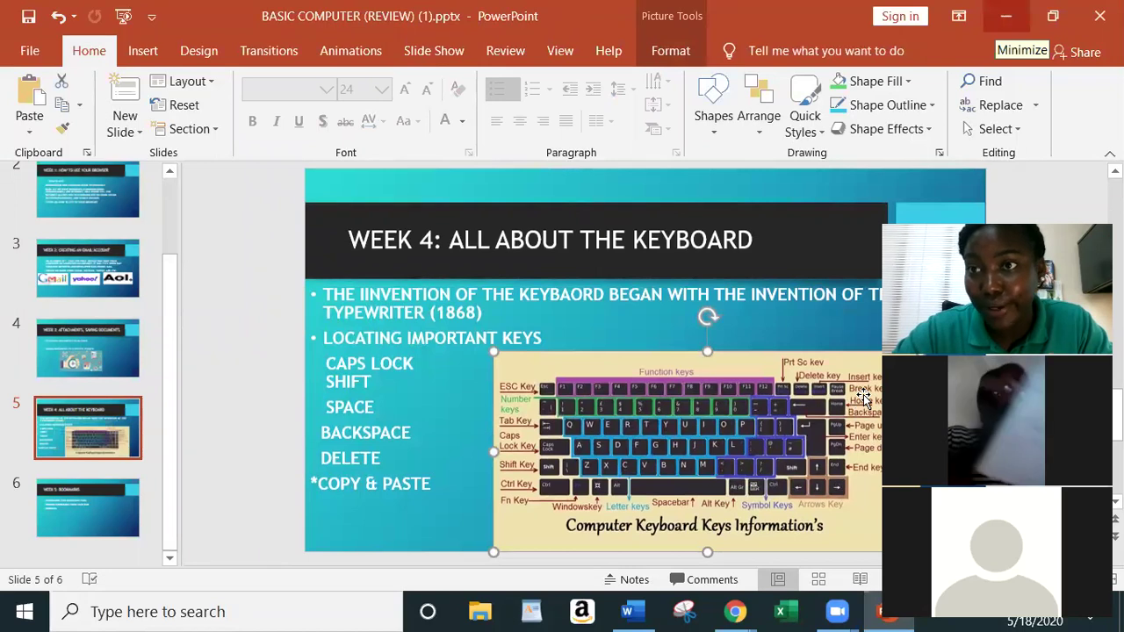
key(alt+Tab)
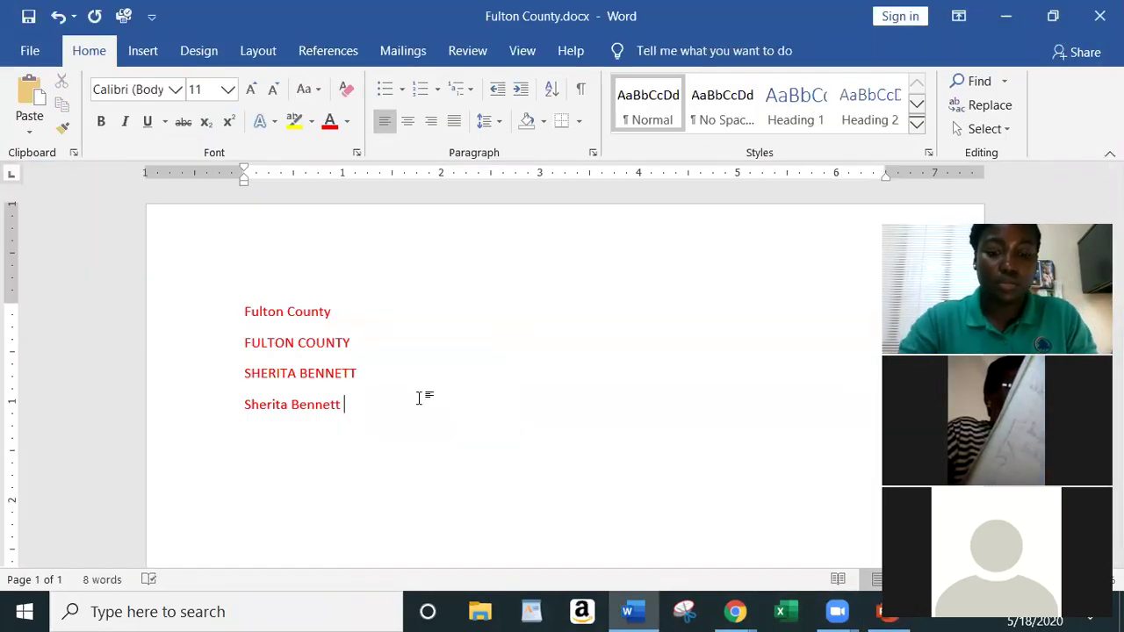
- Delete the extra word and the fourth line so three red lines remain, then return to PowerPoint
text(BENNETT)
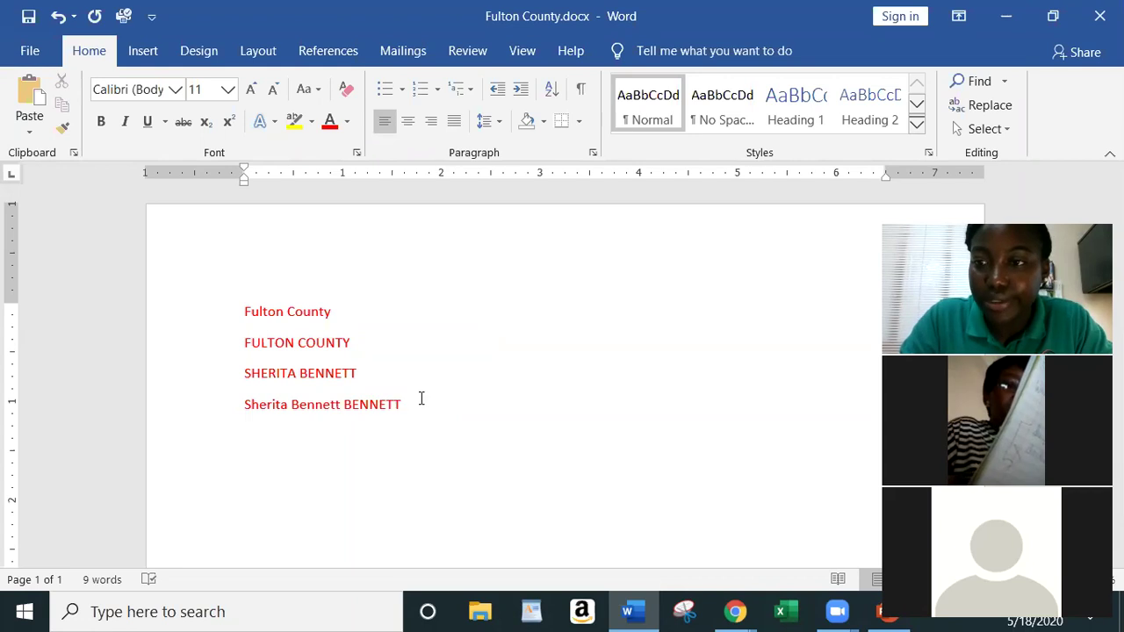
key(BackSpace)
key(BackSpace)
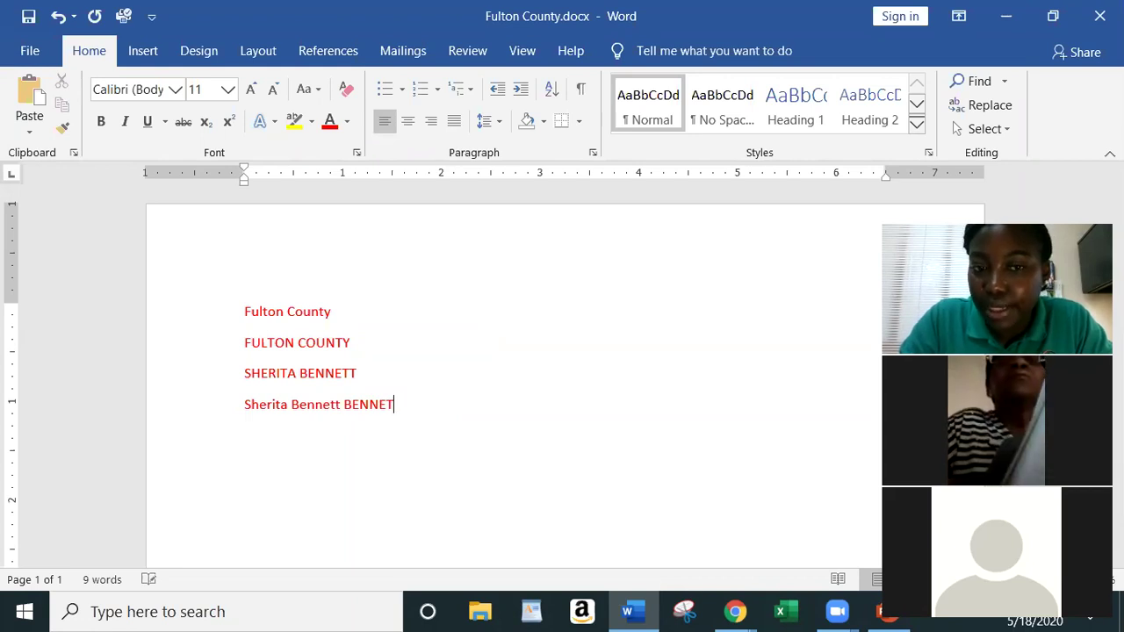
key(BackSpace)
key(BackSpace)
key(BackSpace)
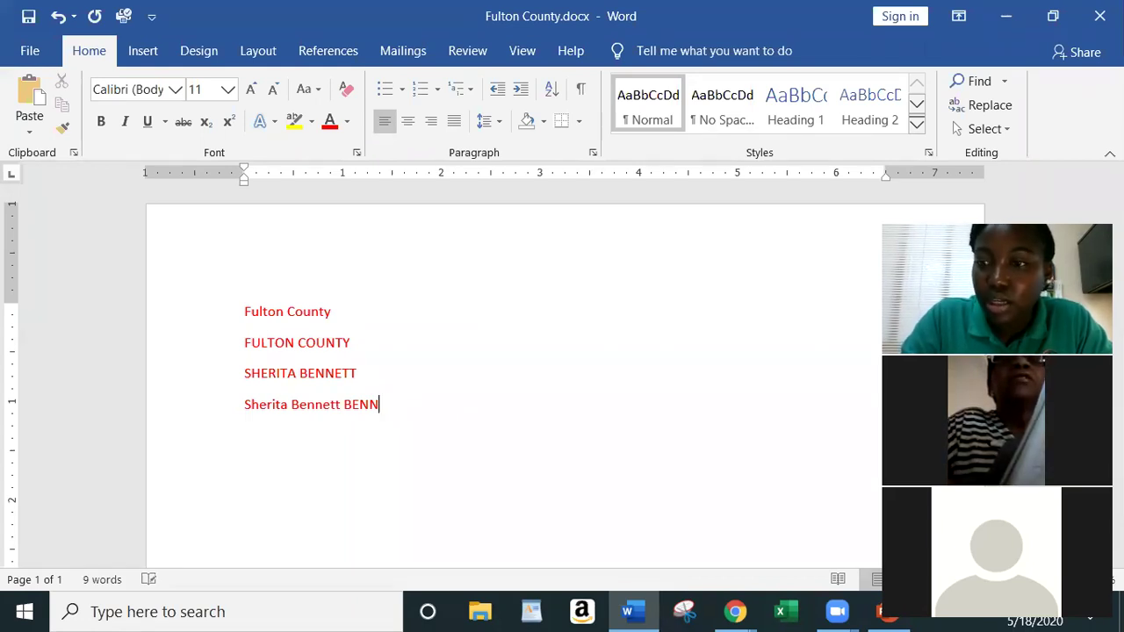
key(BackSpace)
key(BackSpace)
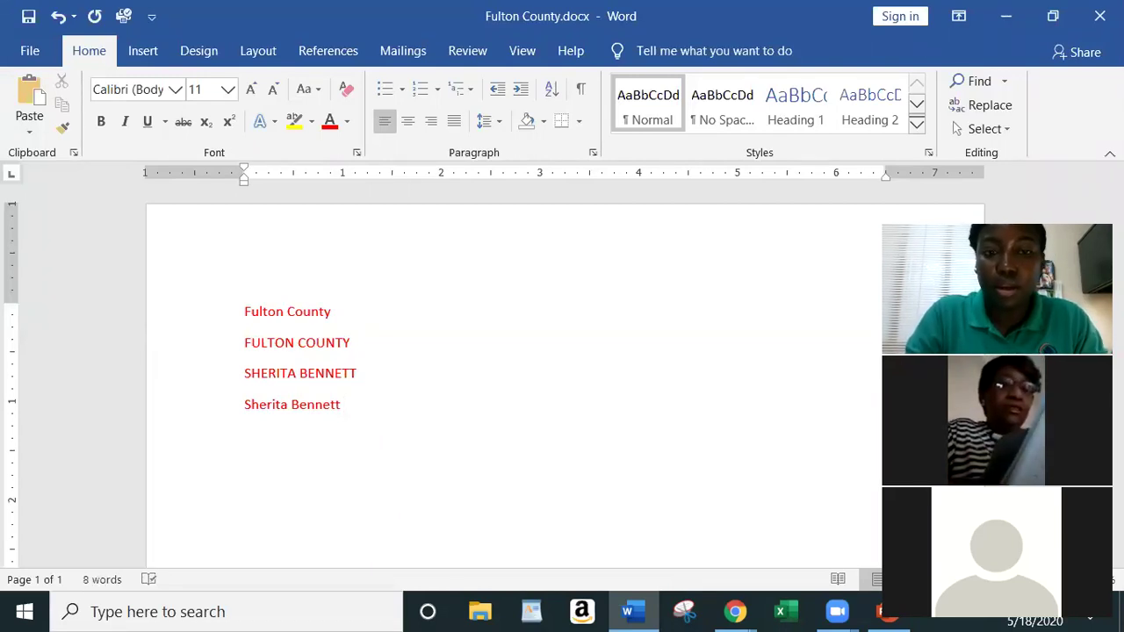
key(BackSpace)
key(BackSpace)
key(BackSpace)
key(BackSpace)
key(BackSpace)
key(BackSpace)
key(BackSpace)
key(BackSpace)
key(BackSpace)
key(BackSpace)
key(BackSpace)
key(BackSpace)
key(BackSpace)
key(BackSpace)
key(BackSpace)
key(BackSpace)
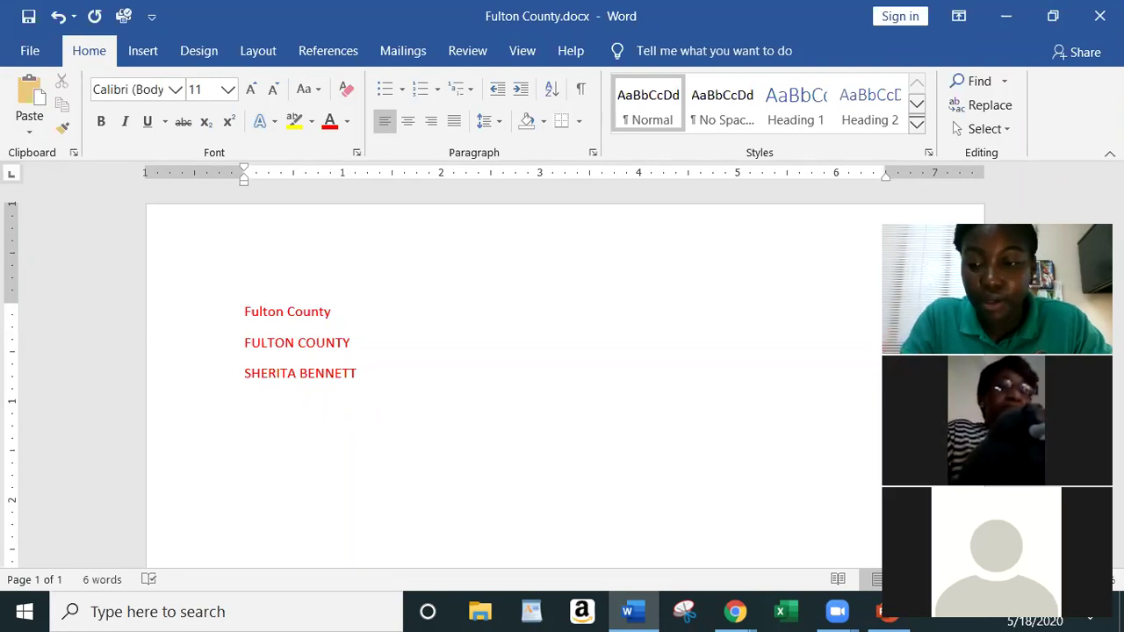
key(BackSpace)
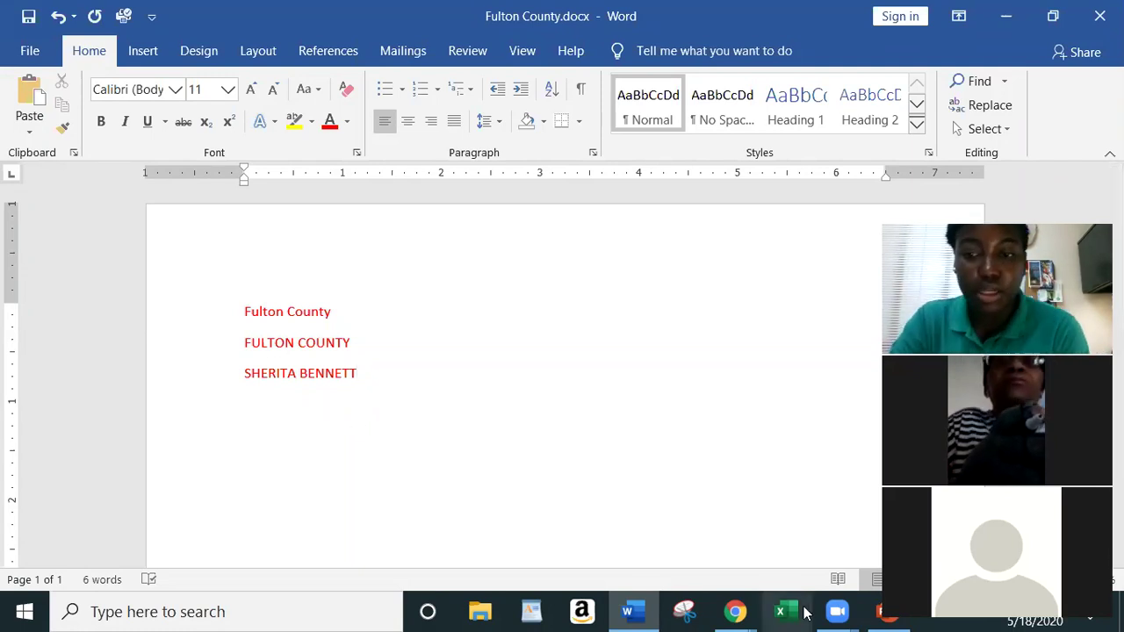
click(889, 612)
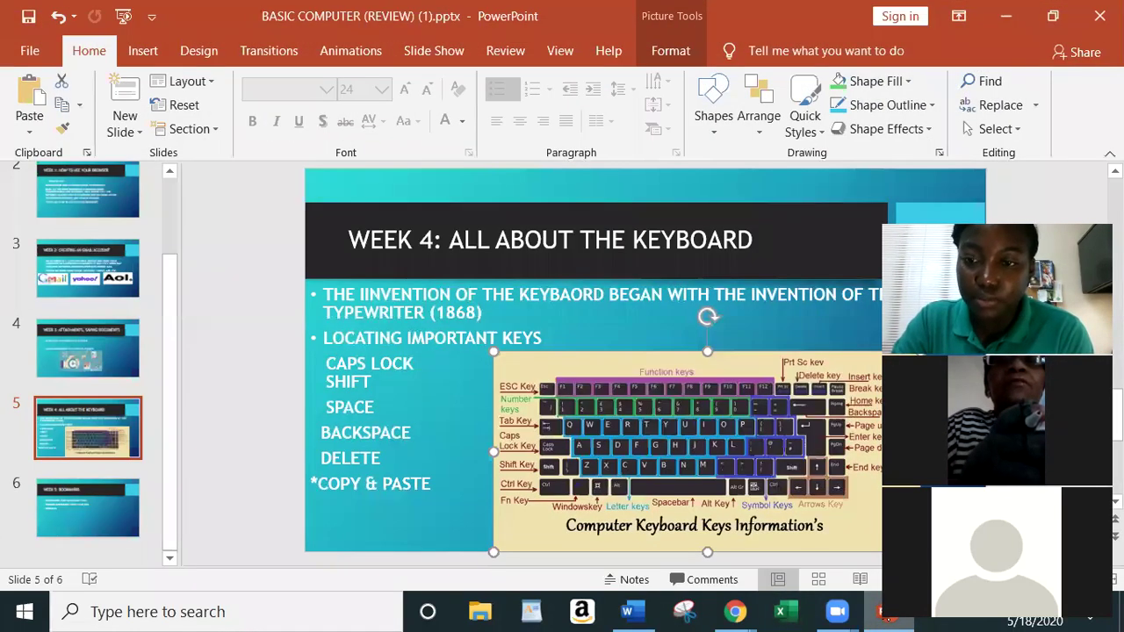
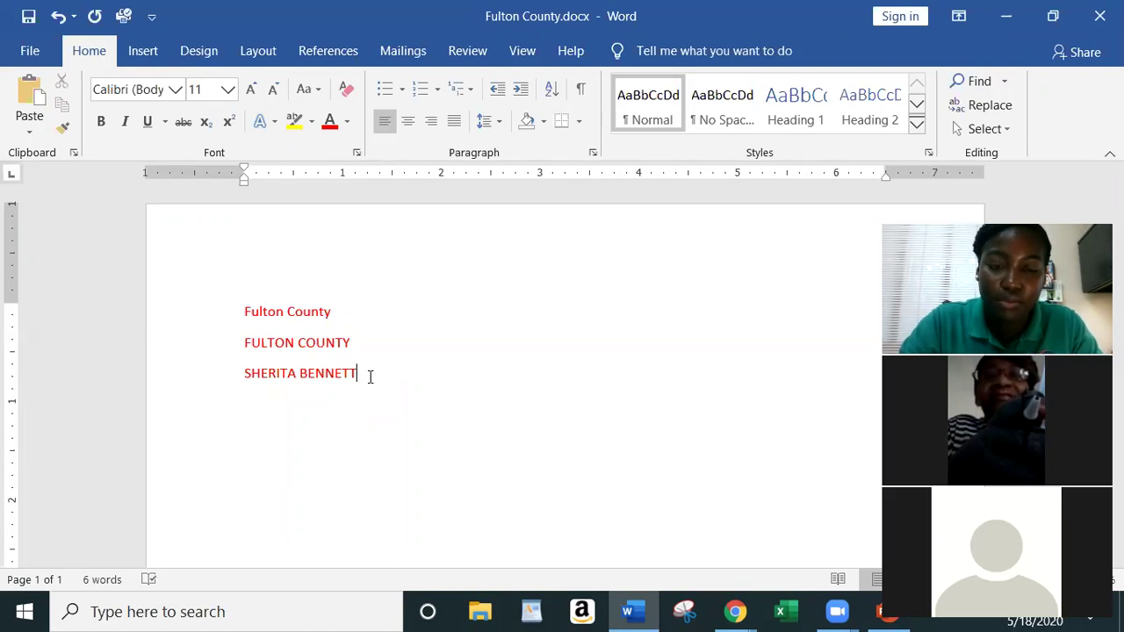
- Delete the capitalised name line and add an empty line below FULTON COUNTY
drag(357, 374, 262, 370)
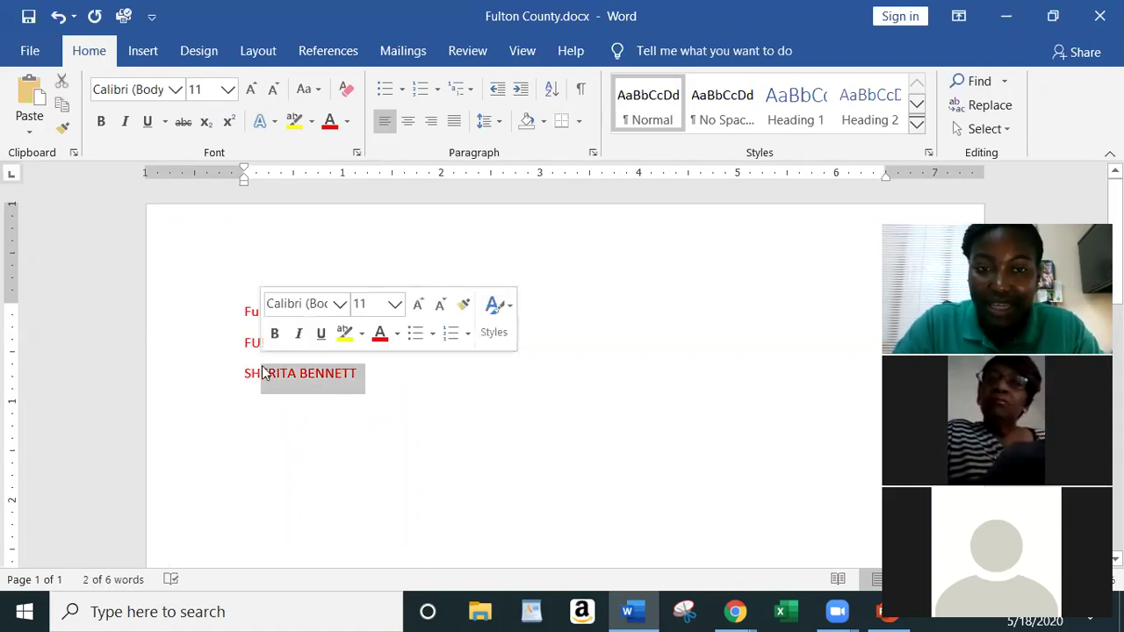
click(322, 394)
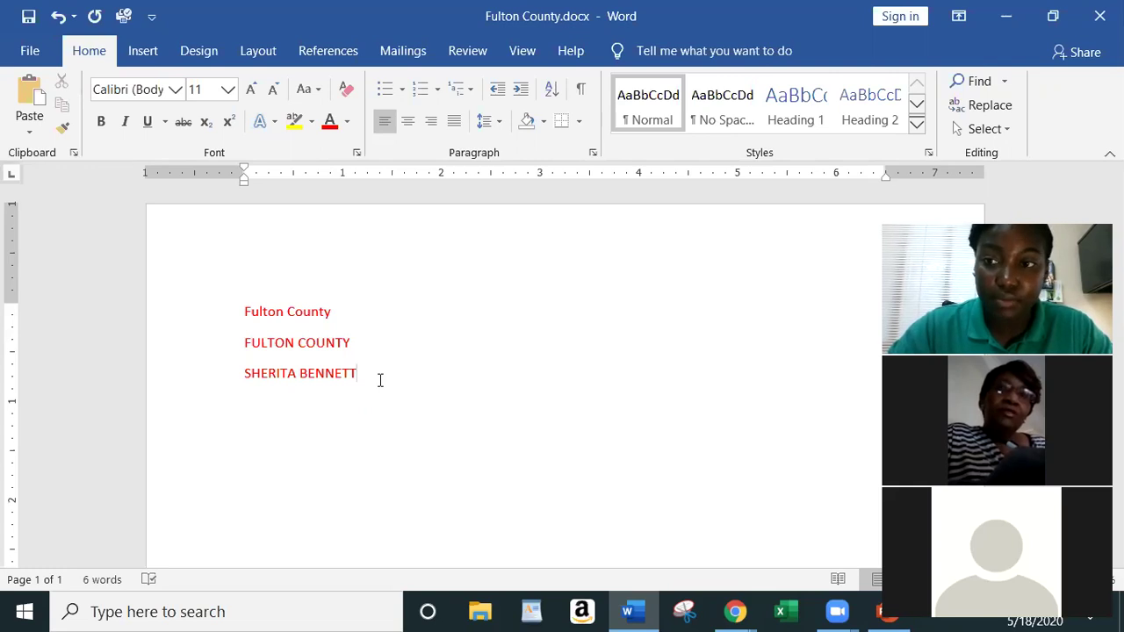
drag(369, 376, 345, 376)
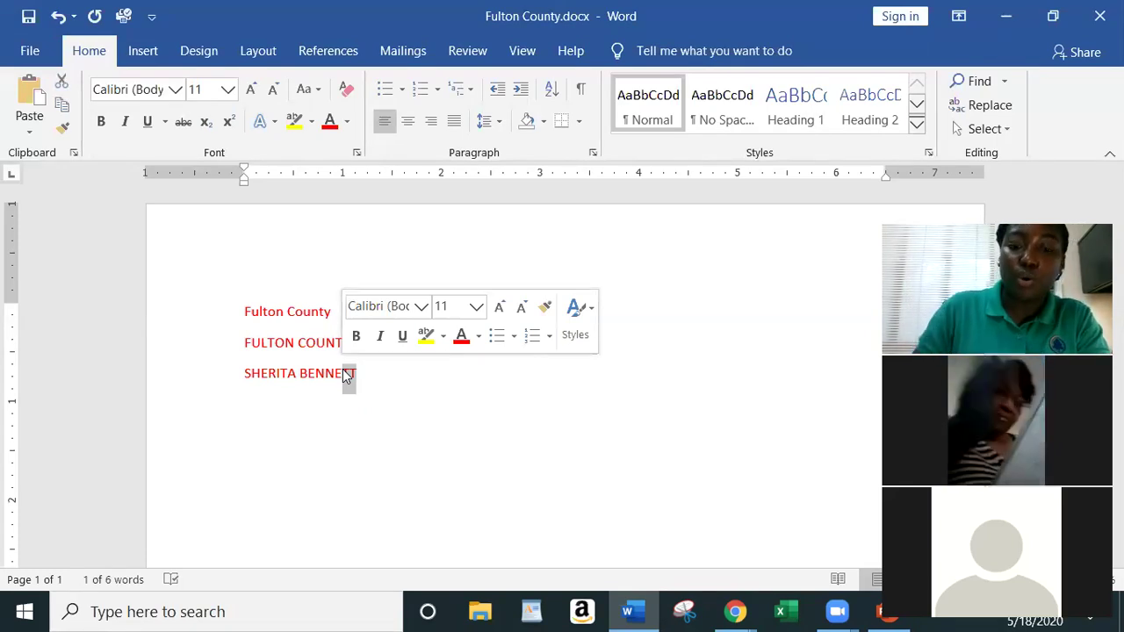
drag(356, 373, 239, 368)
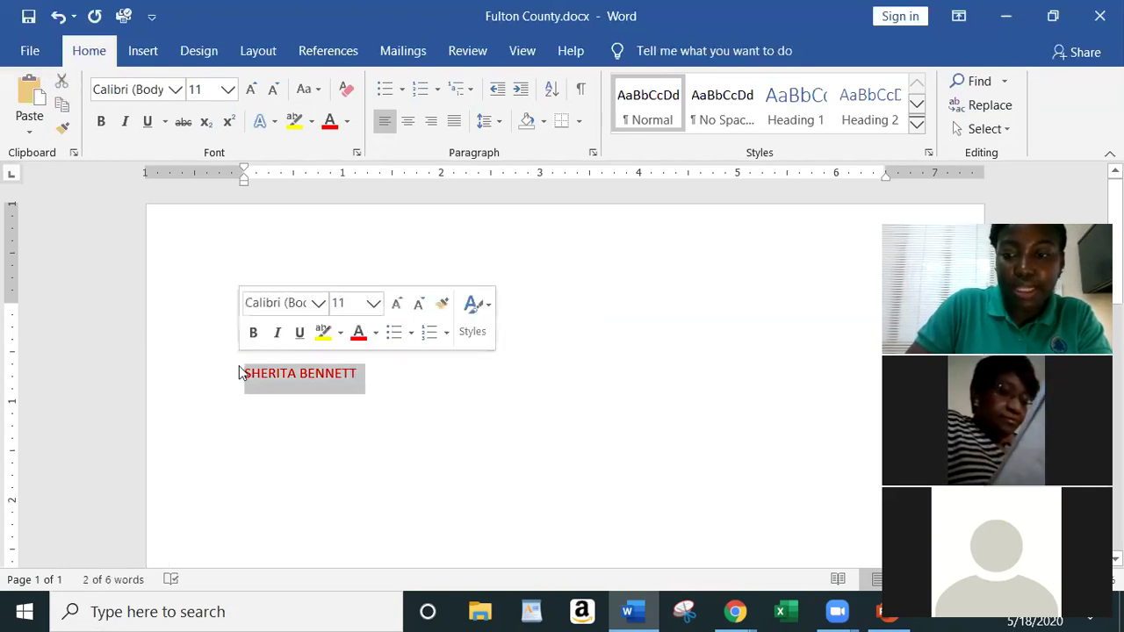
key(BackSpace)
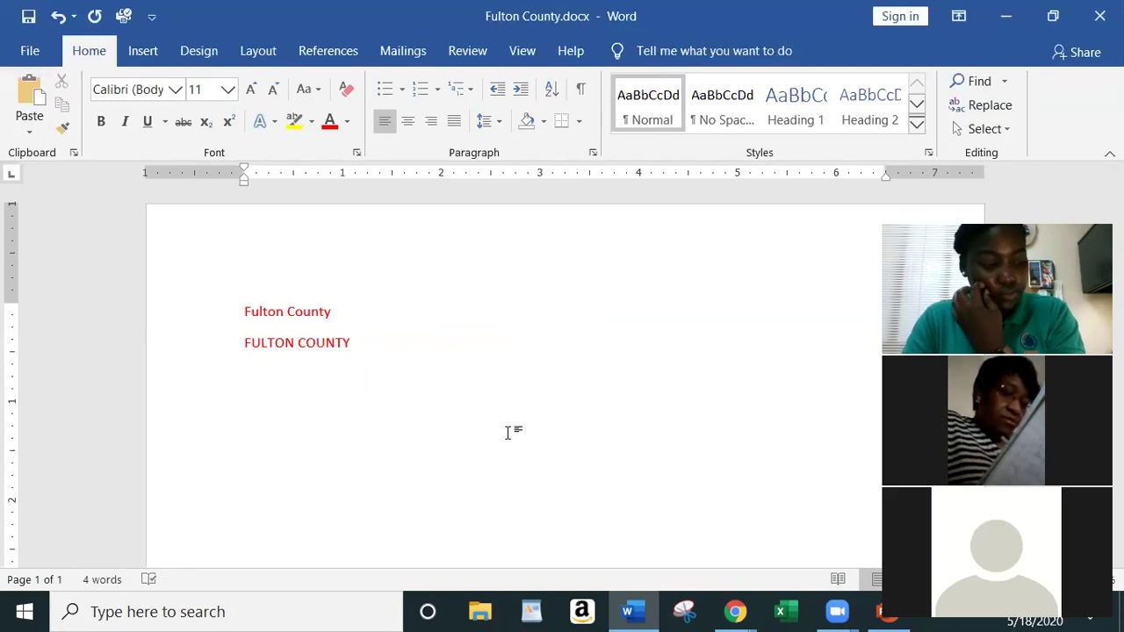
key(Return)
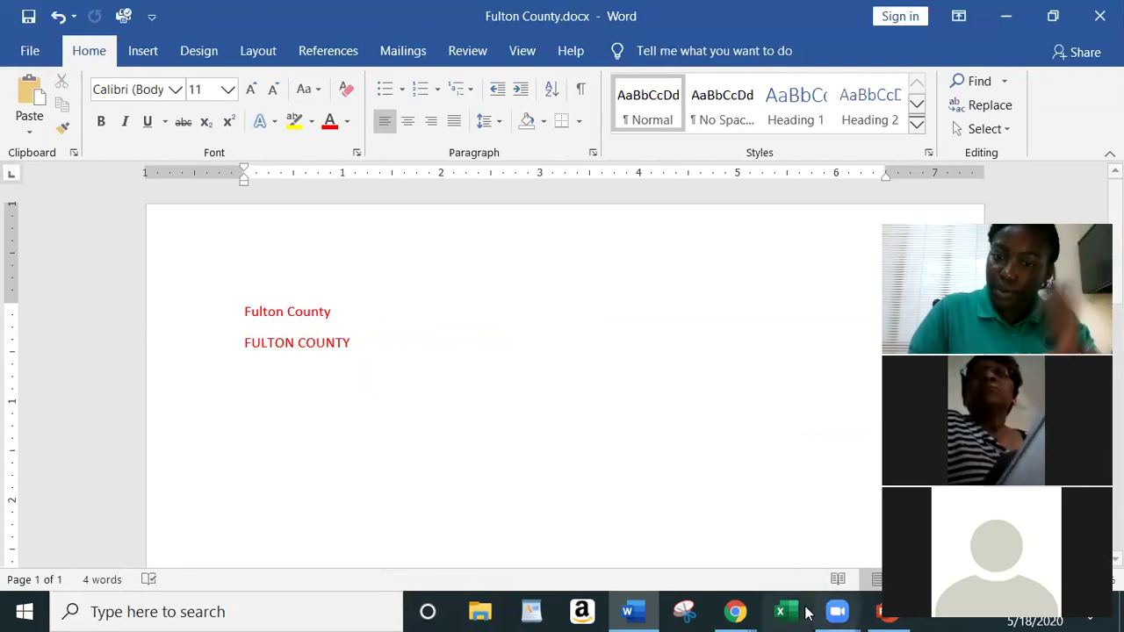
- Bring Chrome forward, go to google.com, and maximize the browser window
mouse_move(728, 613)
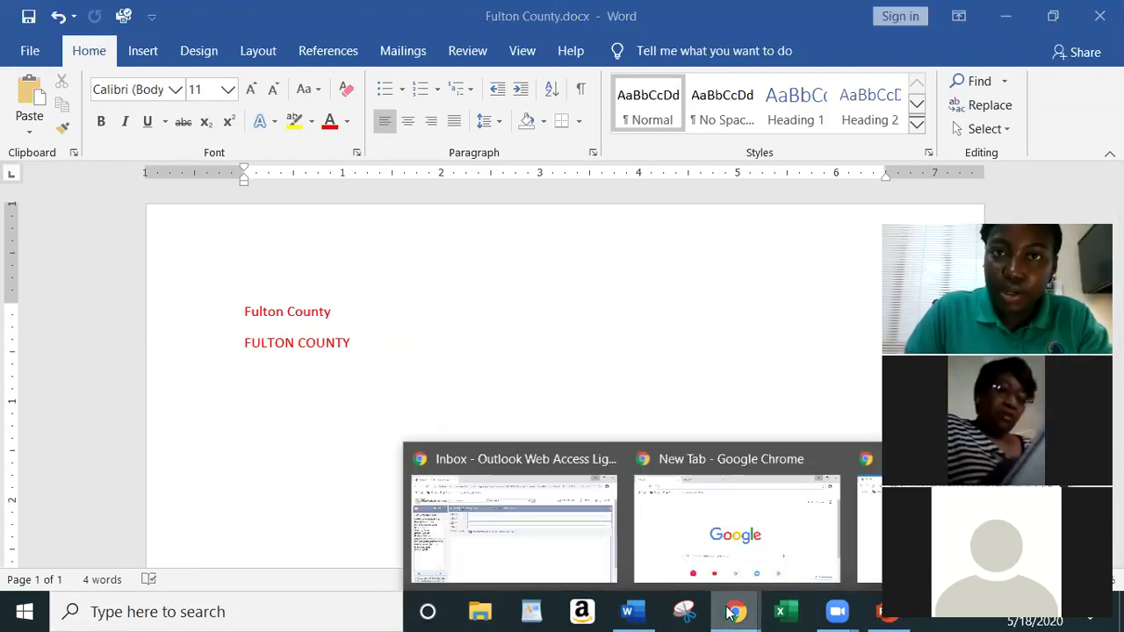
click(764, 543)
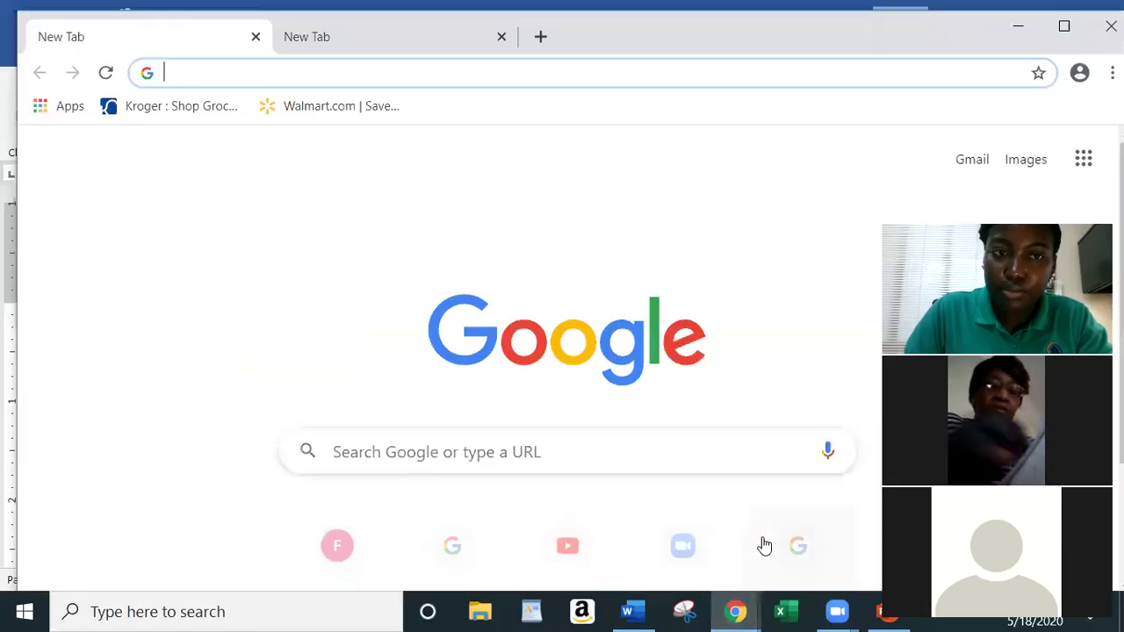
click(347, 75)
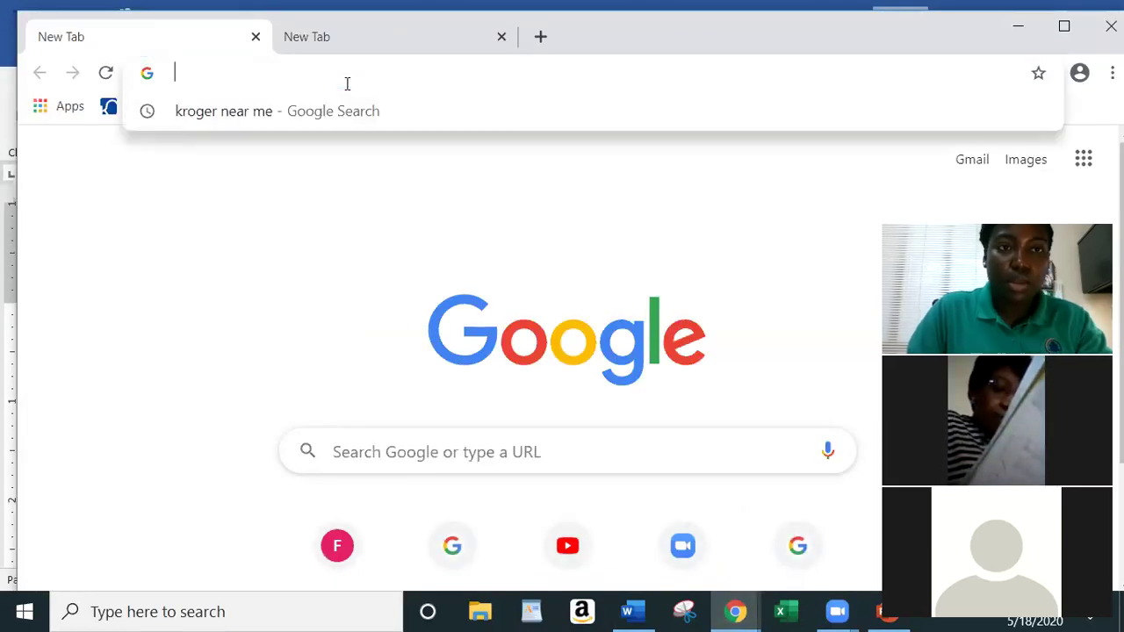
text(go')
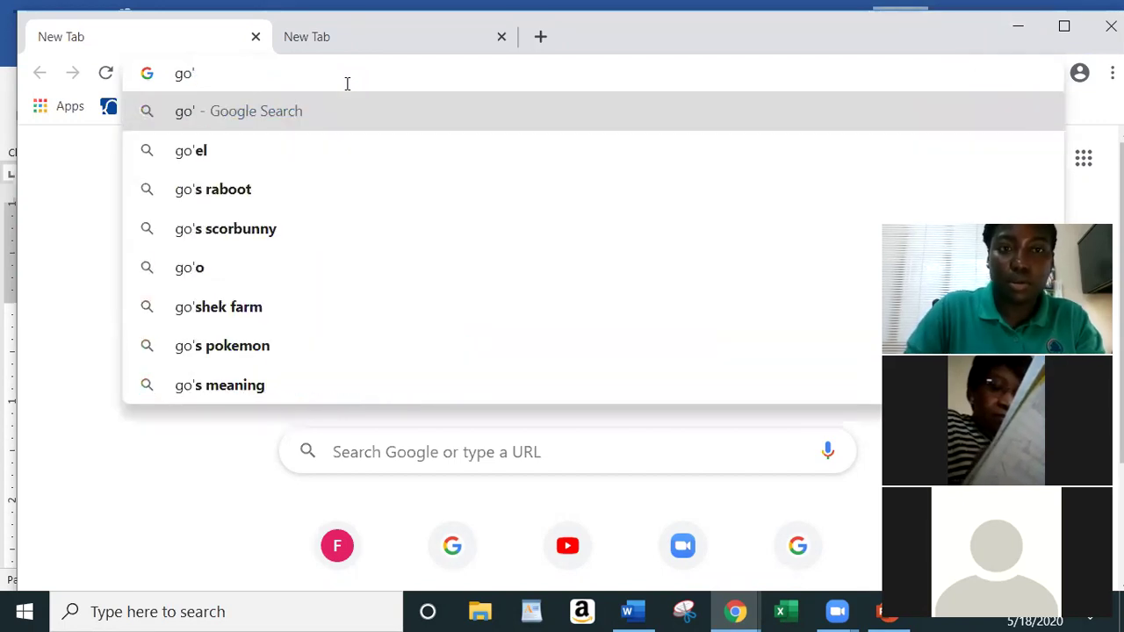
key(BackSpace)
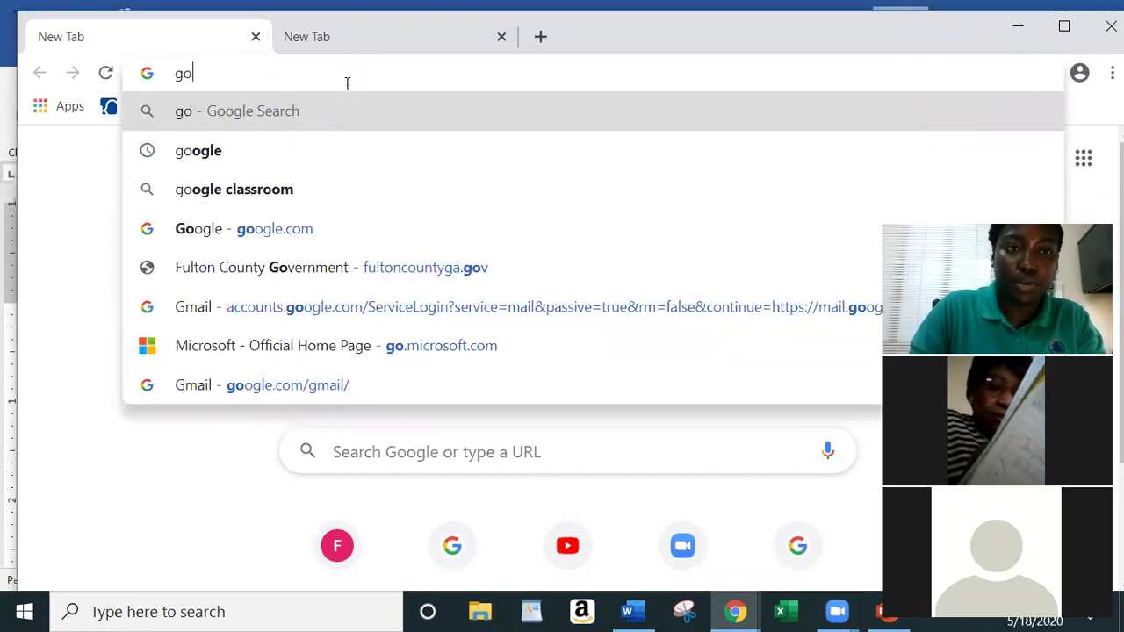
click(302, 229)
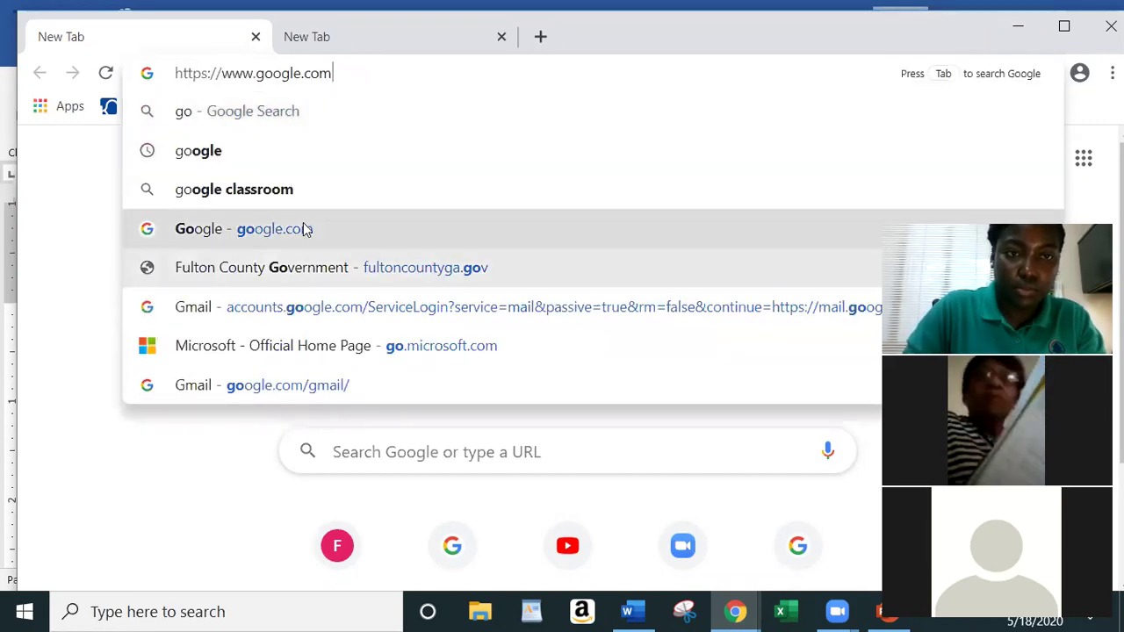
click(1062, 27)
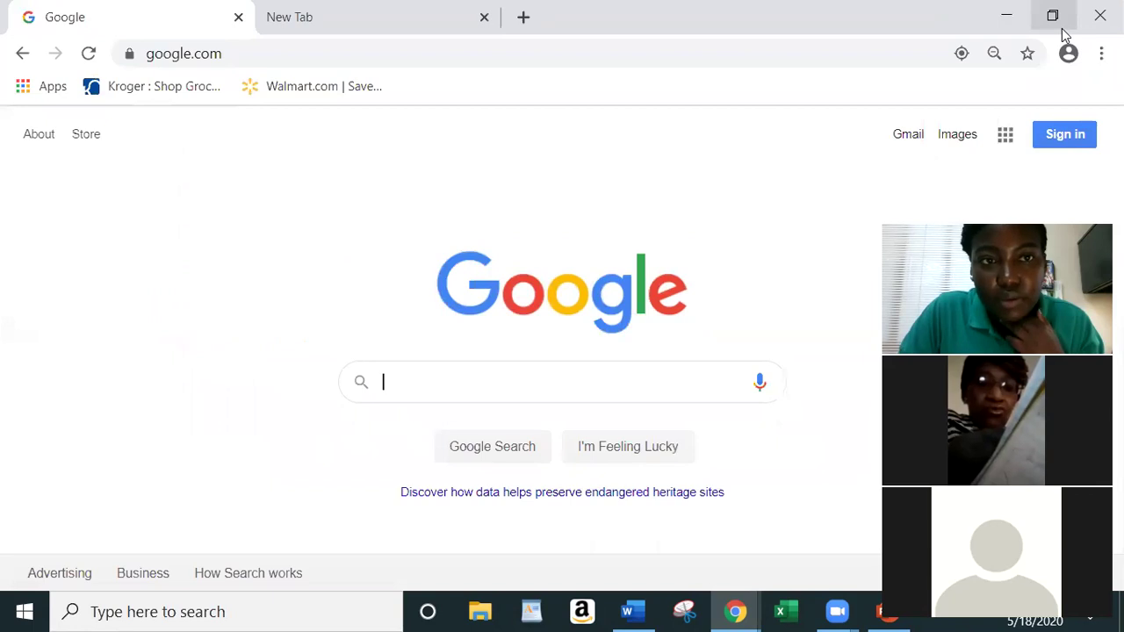
- Search Google for 'kroger'
click(524, 378)
right_click(523, 380)
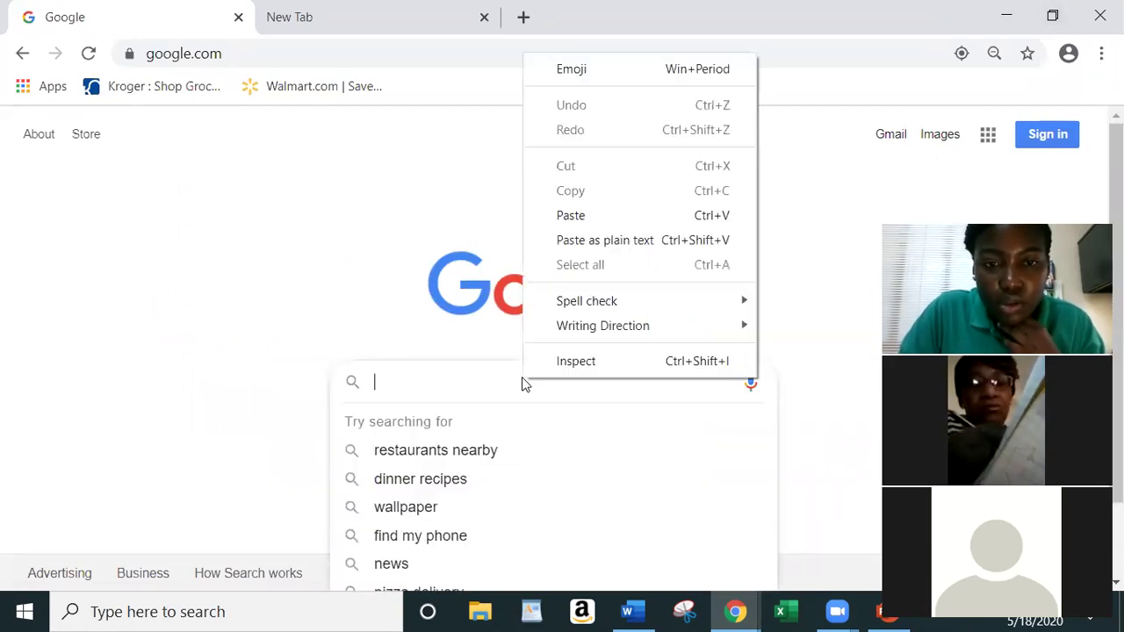
click(456, 375)
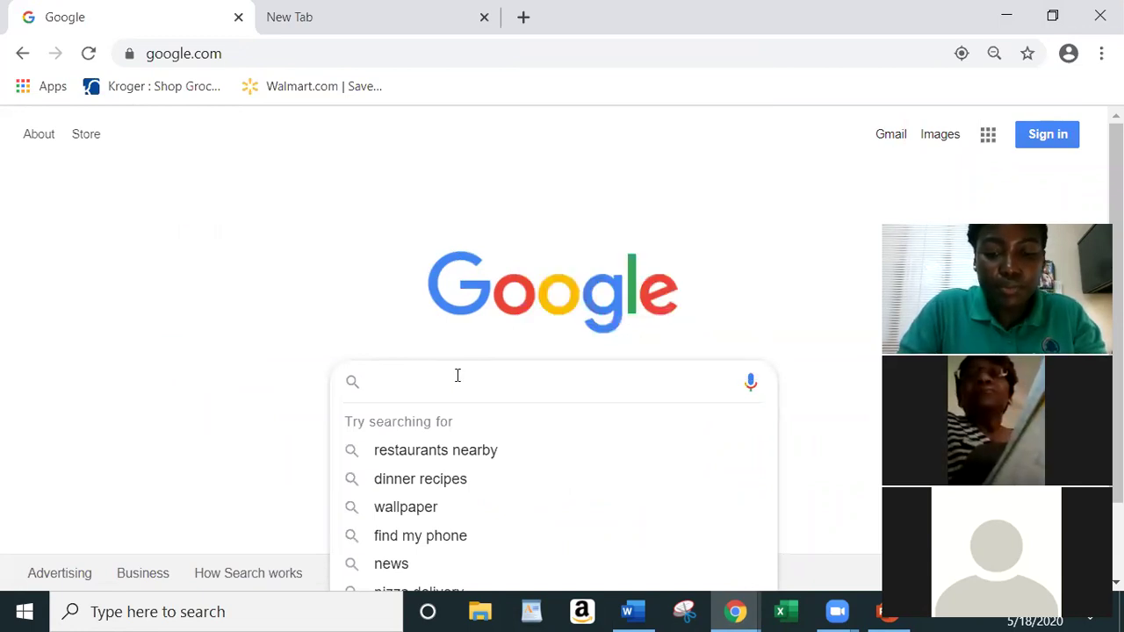
text(kroger)
key(Return)
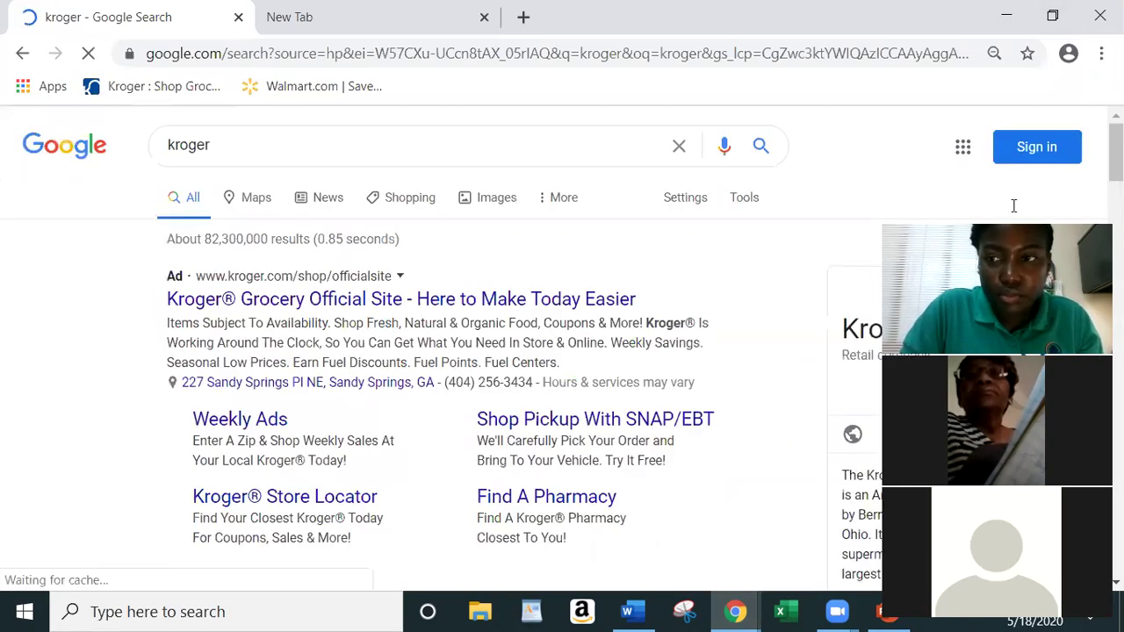
- Copy 'Shop low prices on groceries' from the kroger.com result, then minimize Chrome
scroll(1013, 206, down, 6)
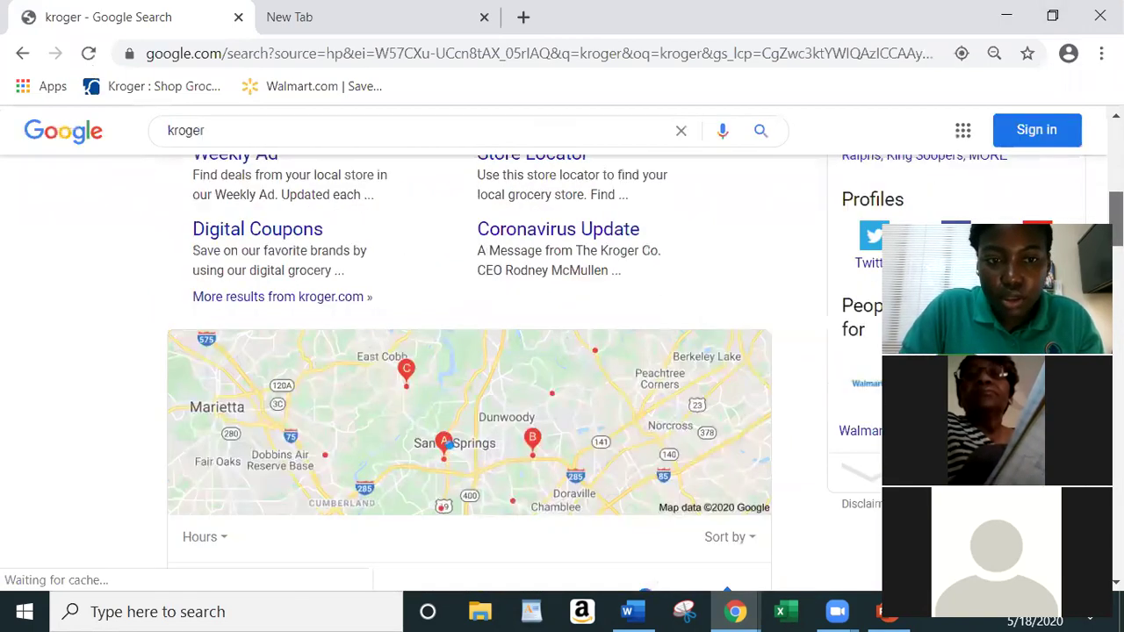
scroll(1014, 205, up, 3)
scroll(1014, 205, down, 2)
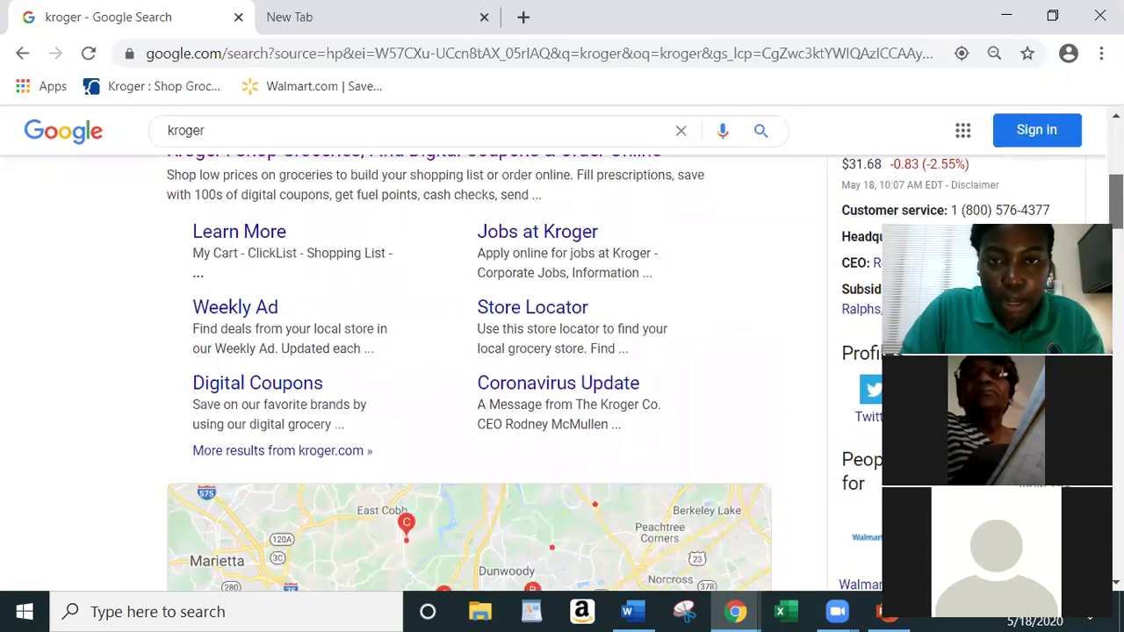
scroll(1014, 205, up, 1)
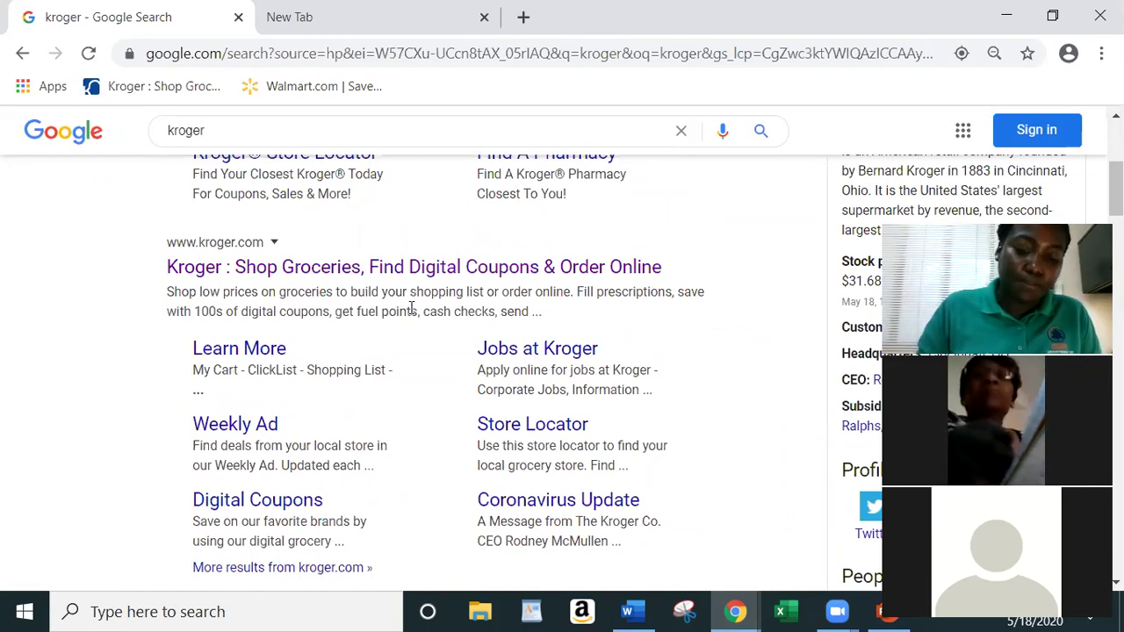
drag(168, 291, 334, 295)
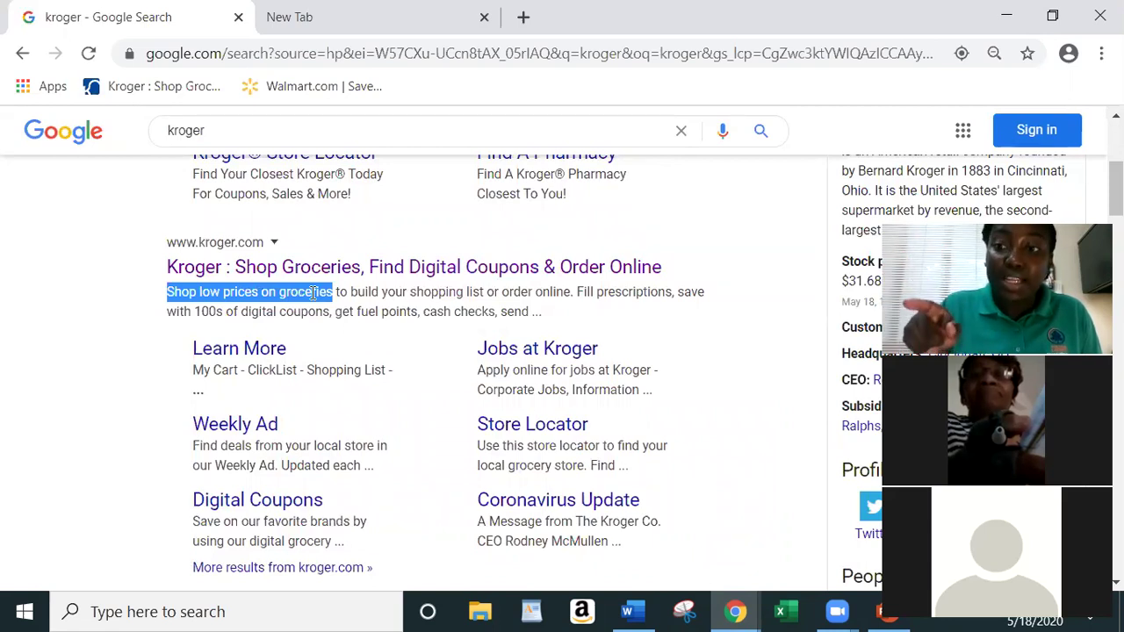
click(314, 293)
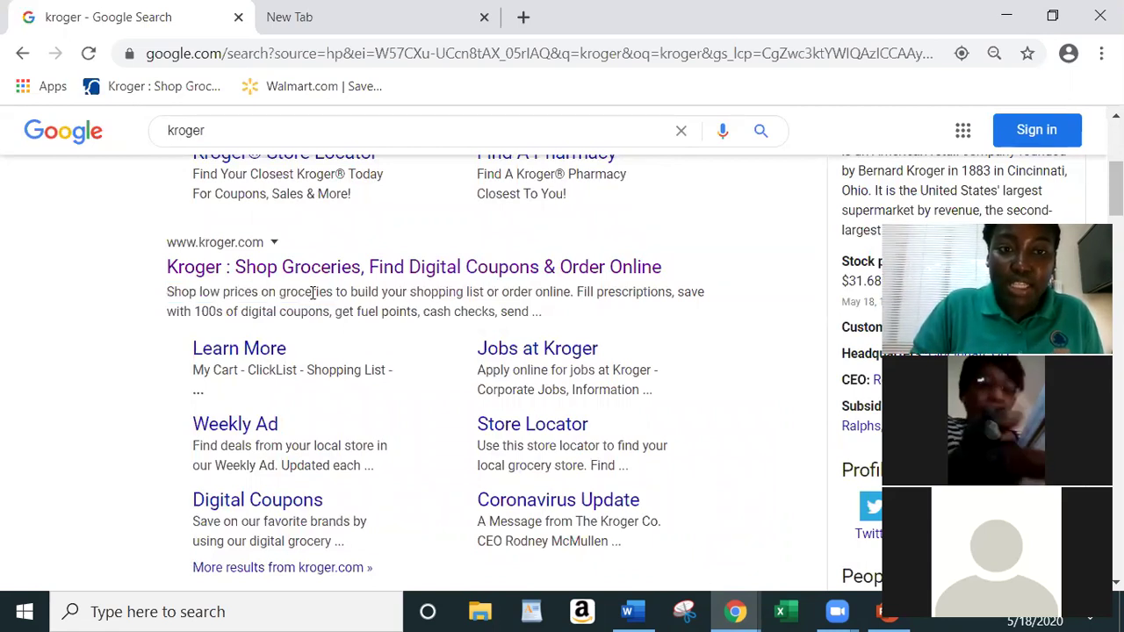
drag(169, 294, 338, 290)
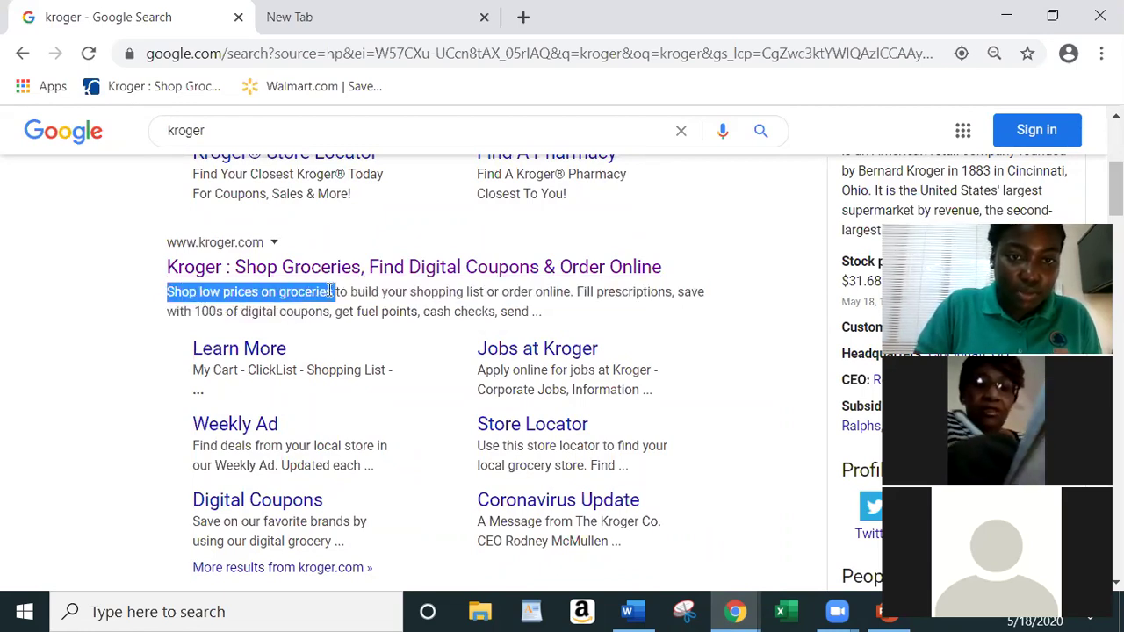
right_click(326, 296)
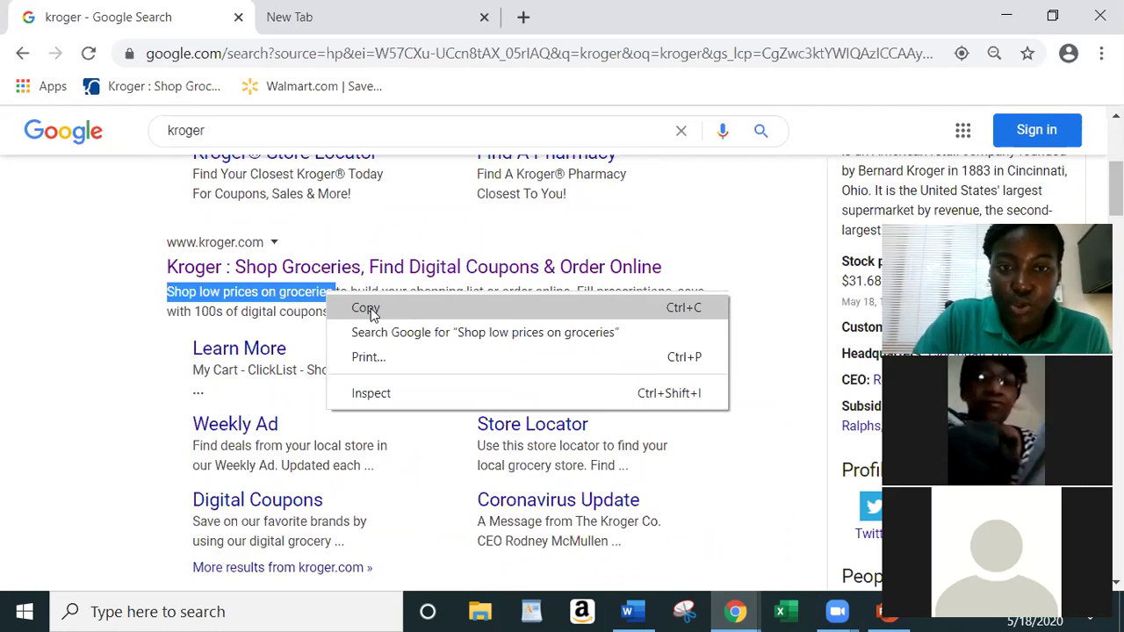
click(366, 308)
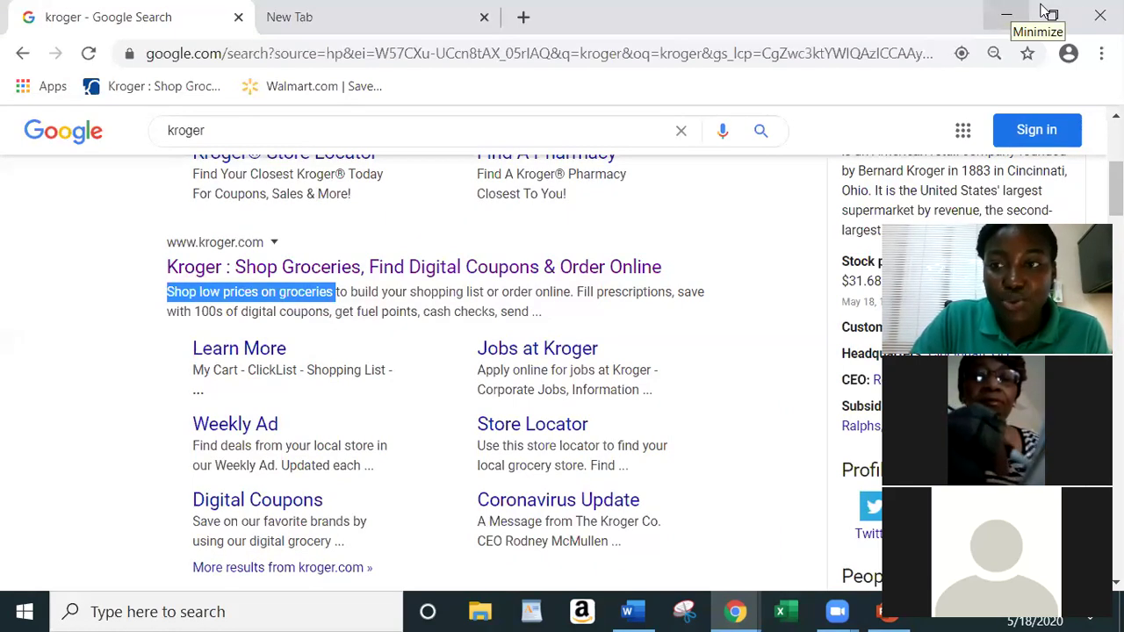
click(1043, 9)
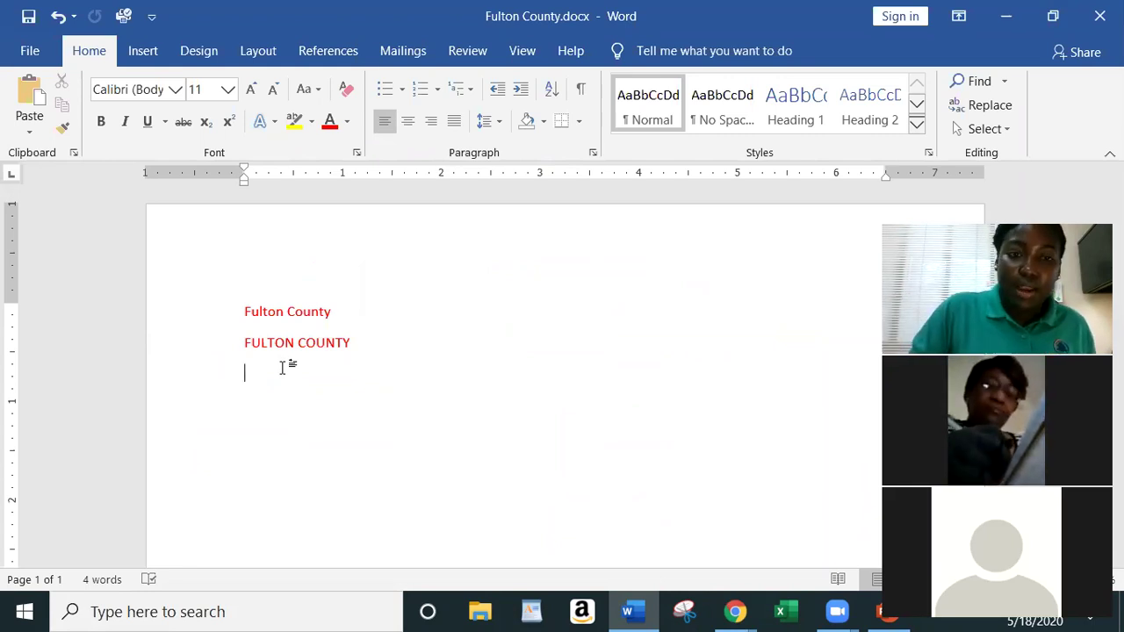
- Paste 'Shop low prices on groceries' on the empty line with Keep Source Formatting
right_click(283, 372)
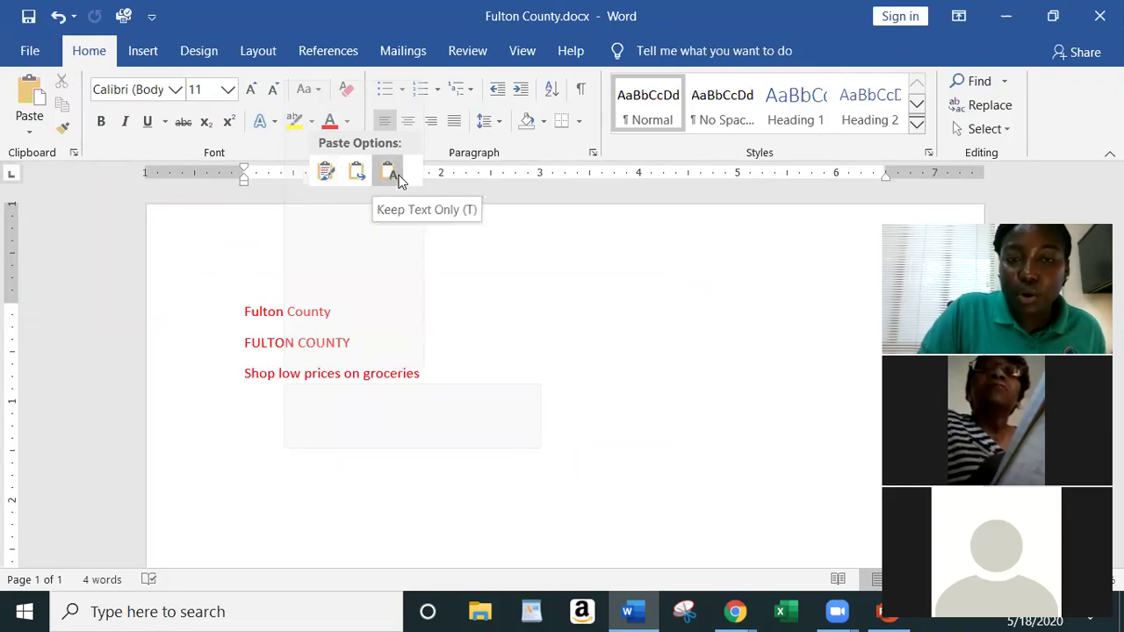
click(324, 177)
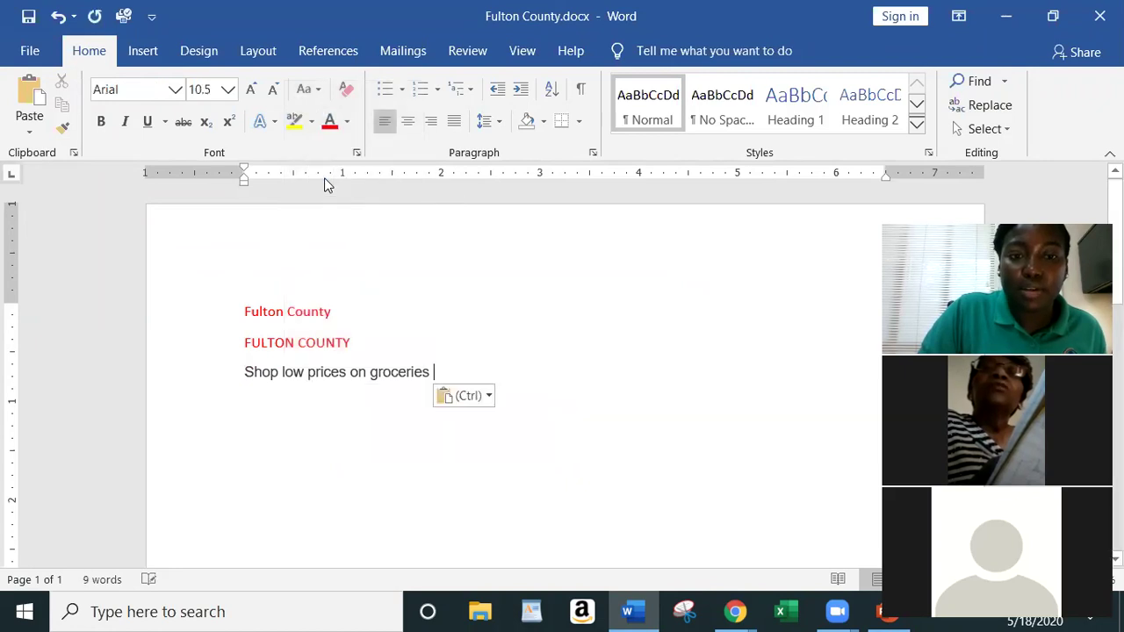
right_click(645, 396)
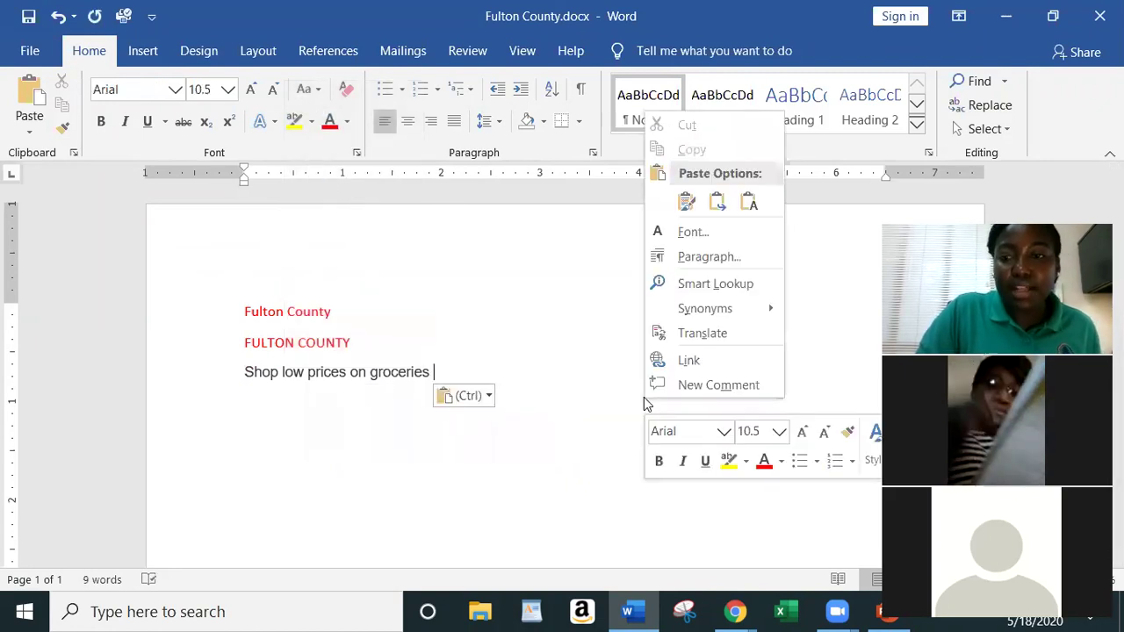
click(606, 438)
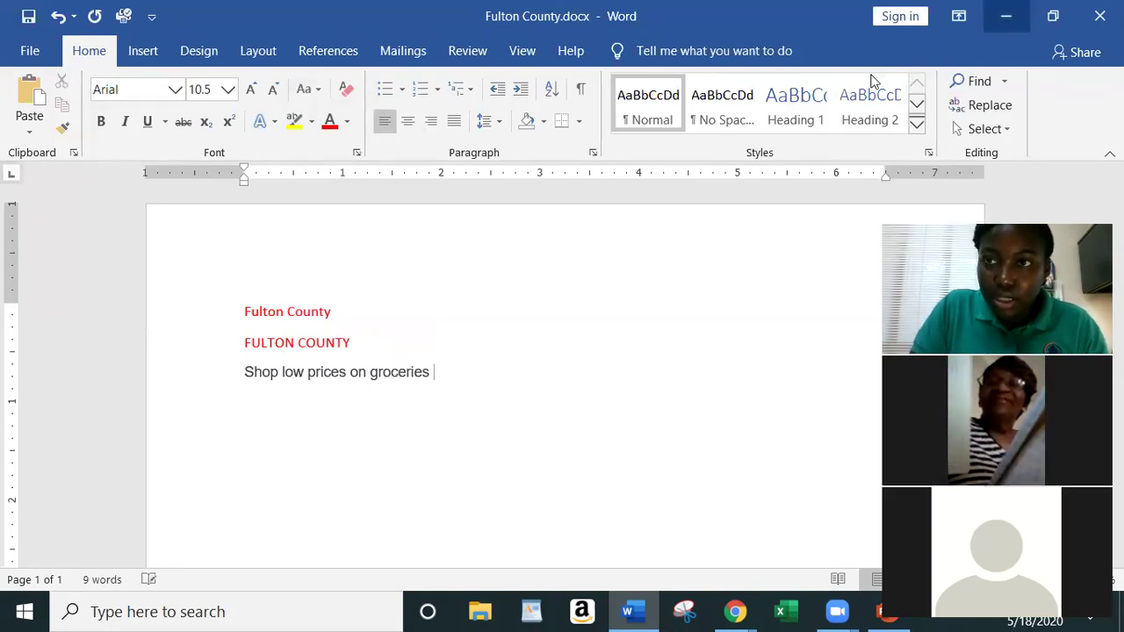
- Open fultoncountyga.gov in a new Chrome tab and bookmark it to the bookmarks bar
key(super+d)
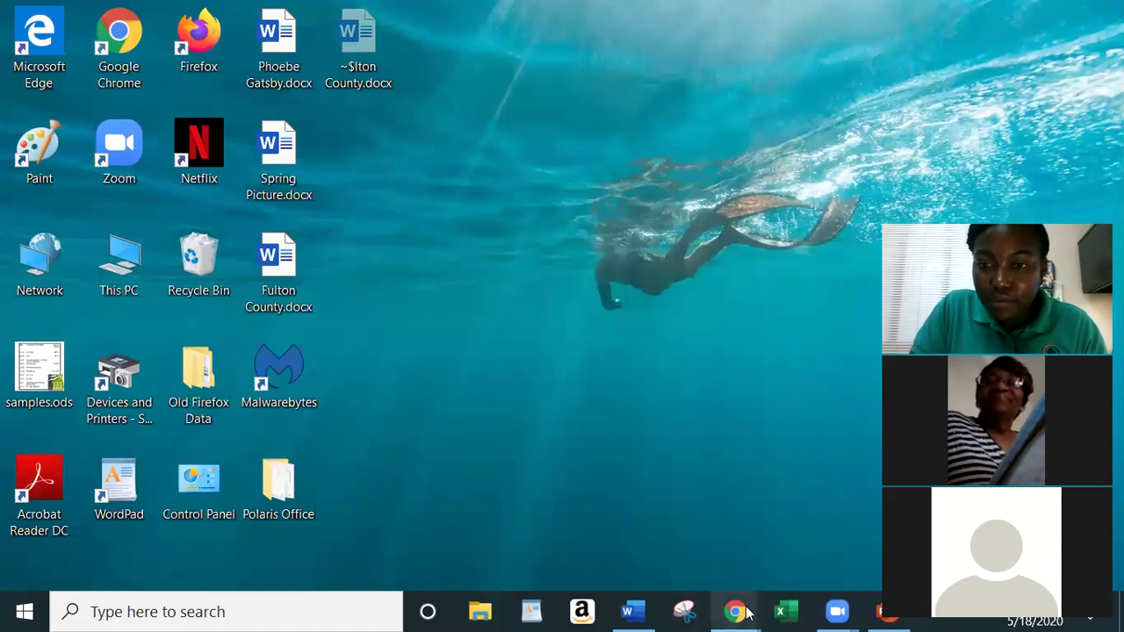
mouse_move(738, 612)
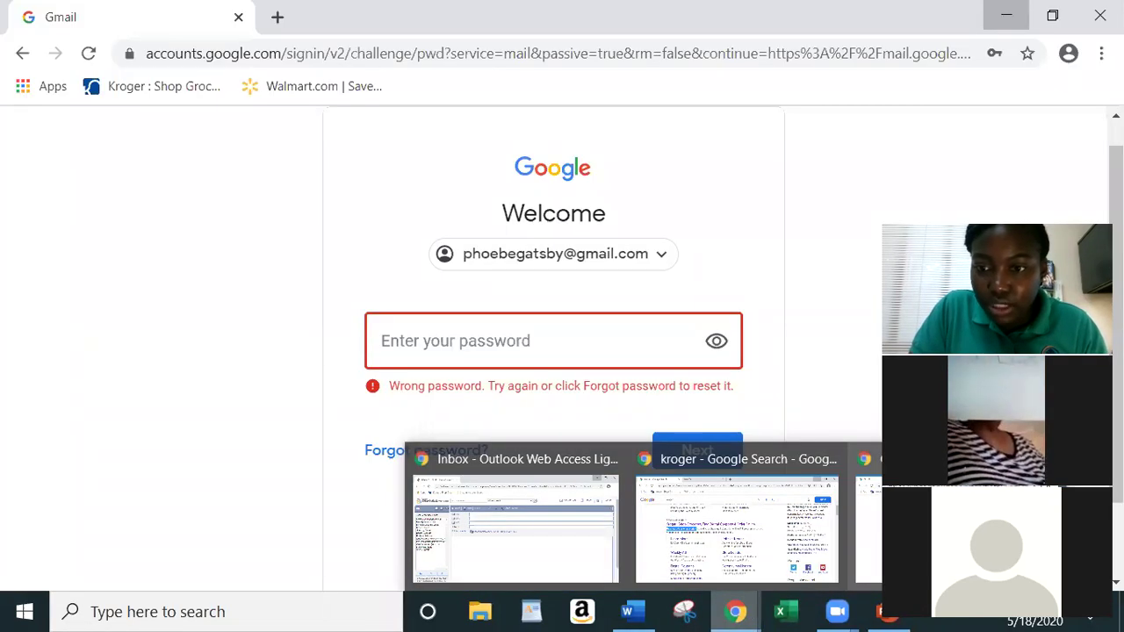
click(878, 550)
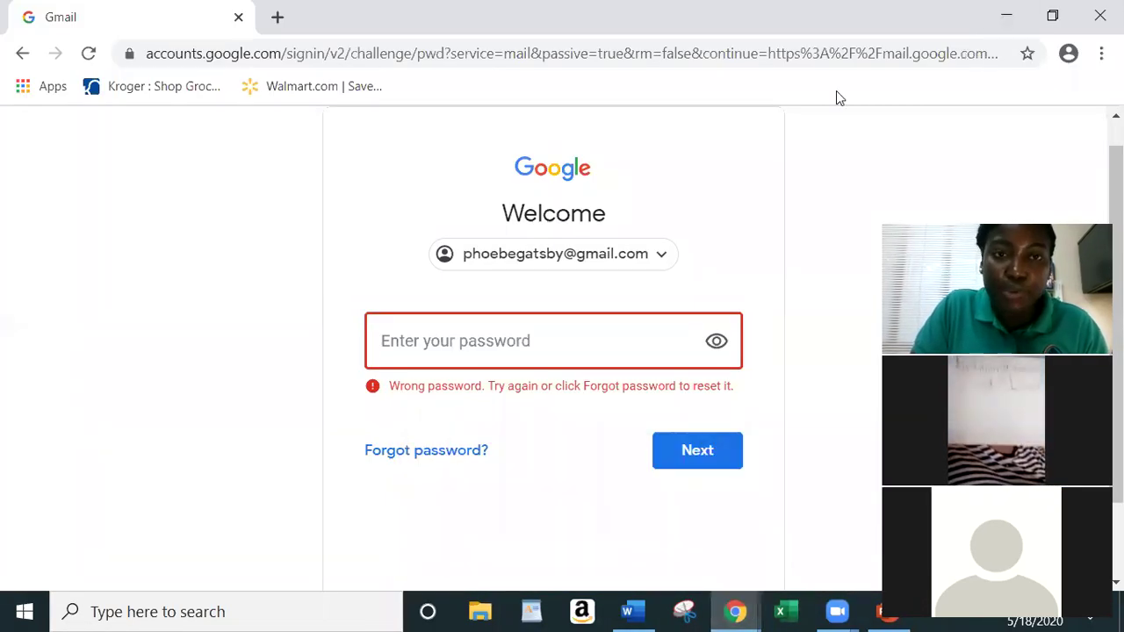
key(ctrl+l)
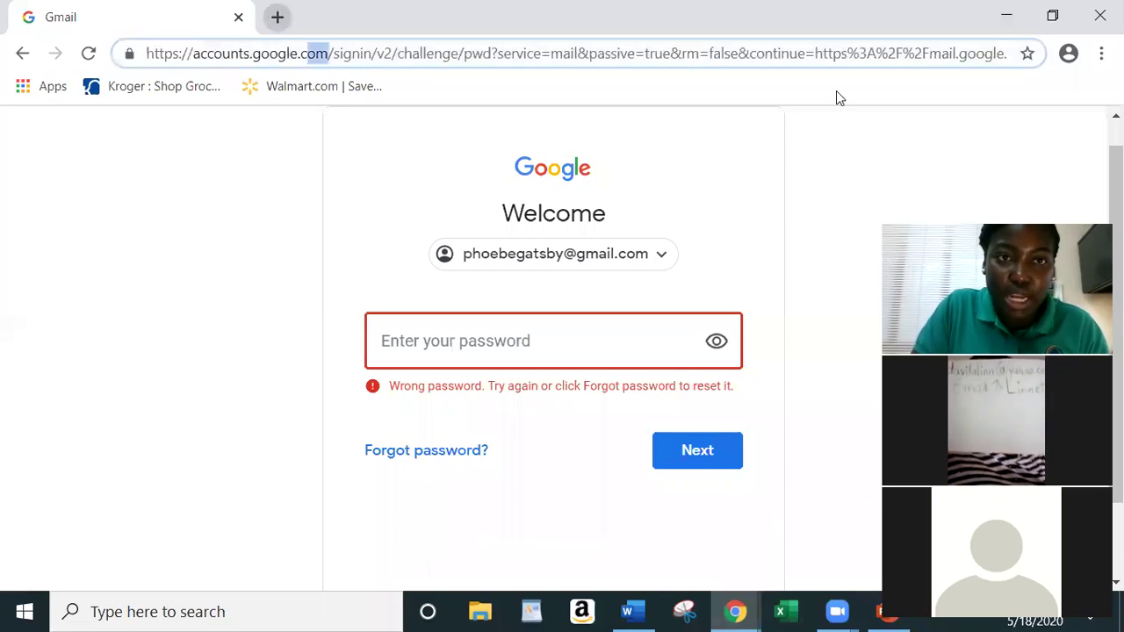
click(277, 17)
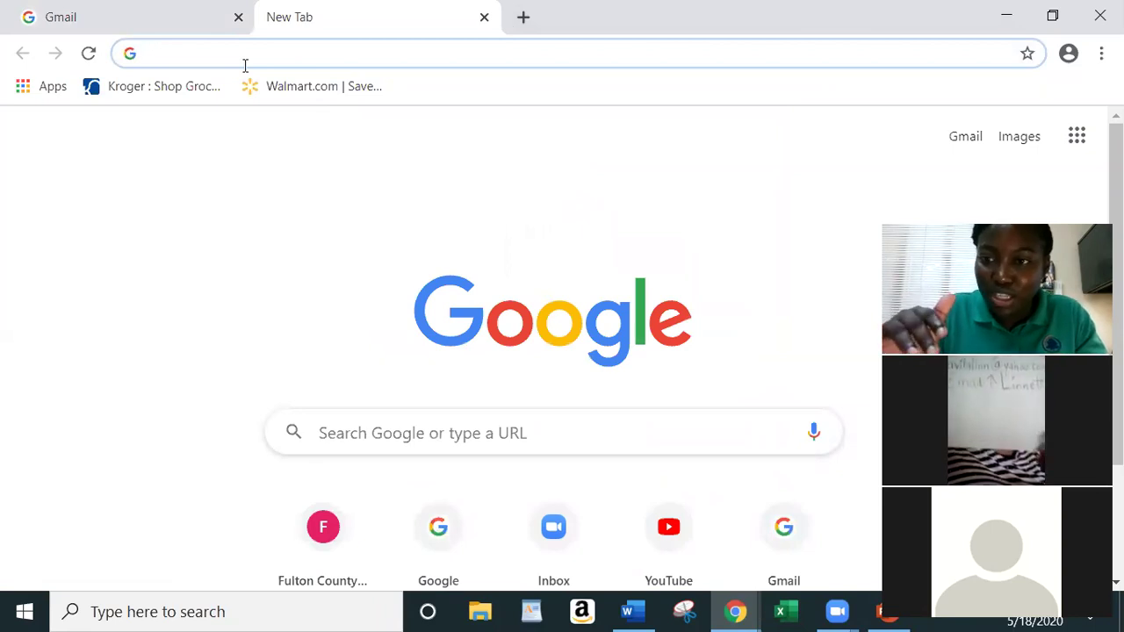
text(fult)
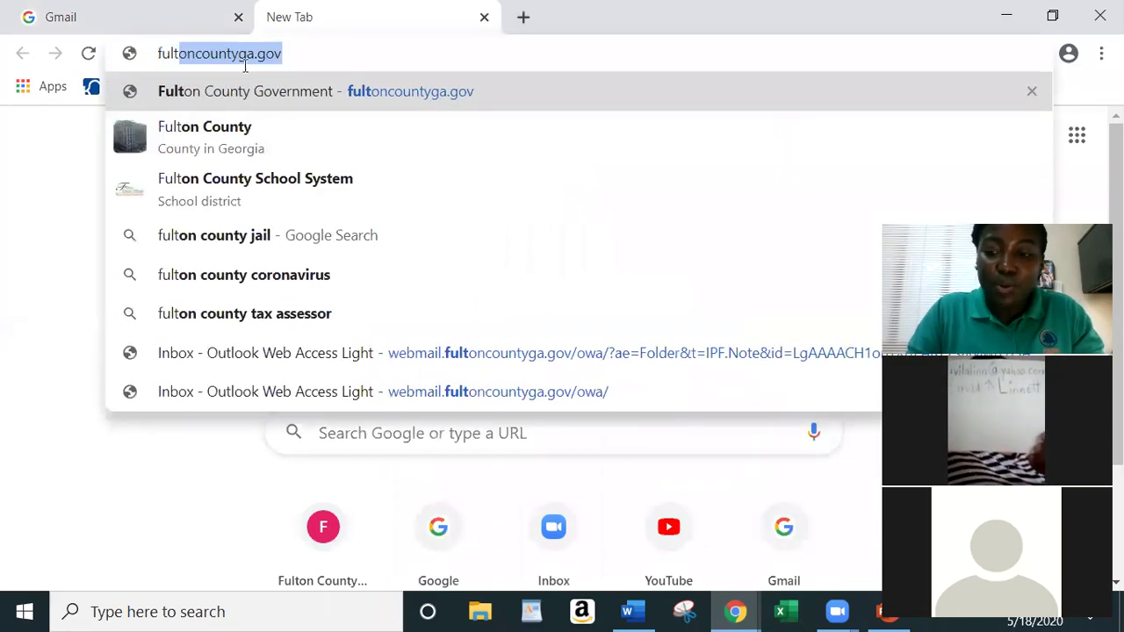
key(Return)
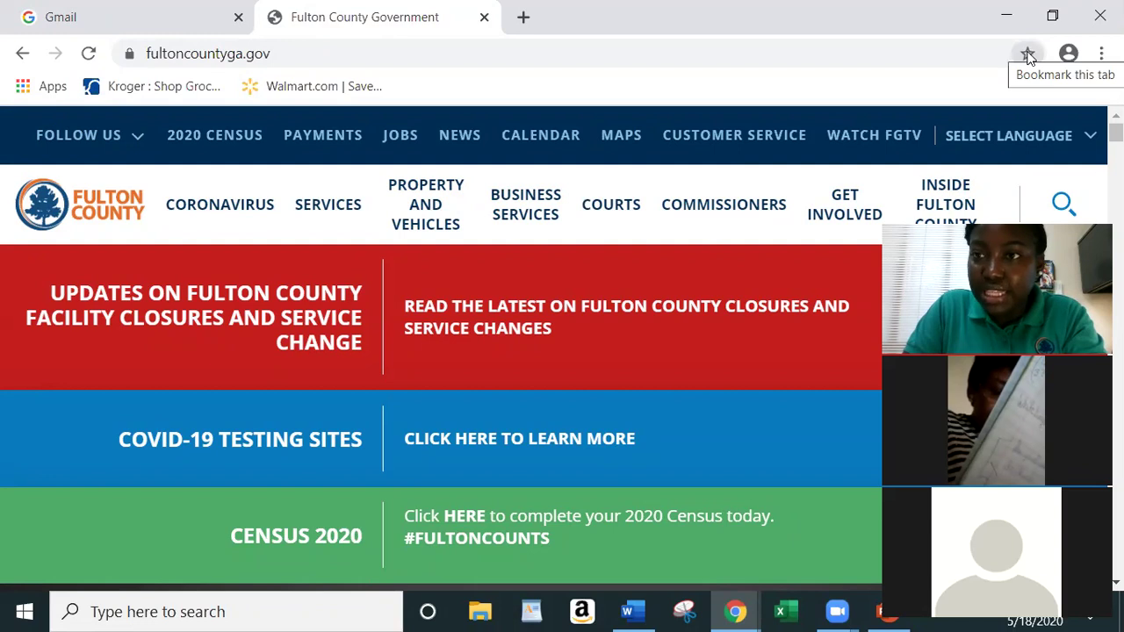
click(1028, 55)
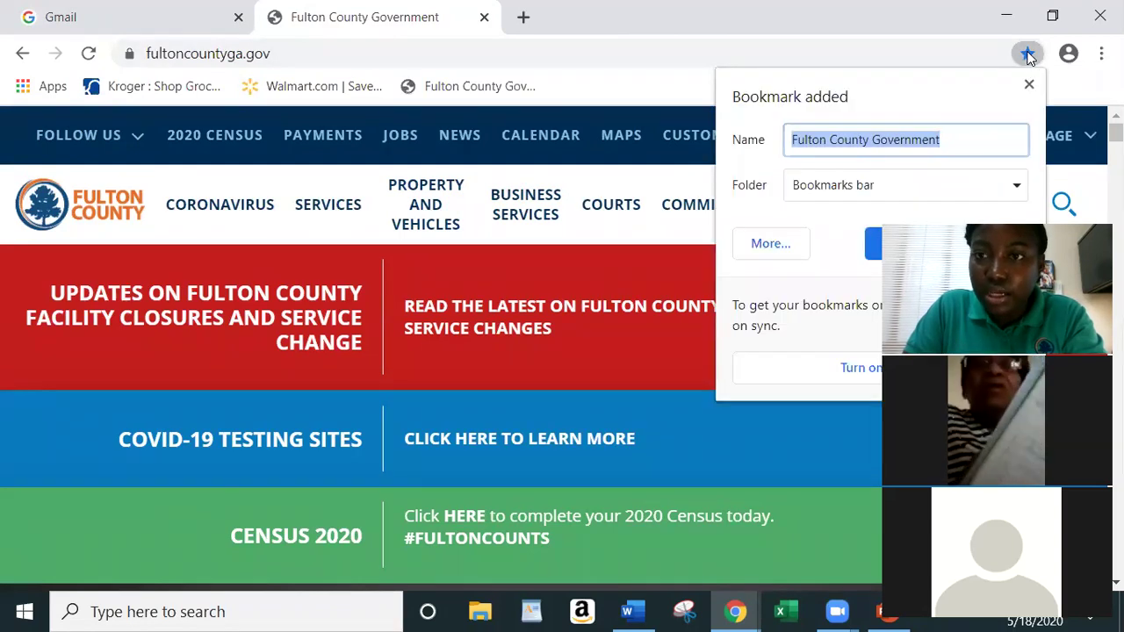
click(872, 250)
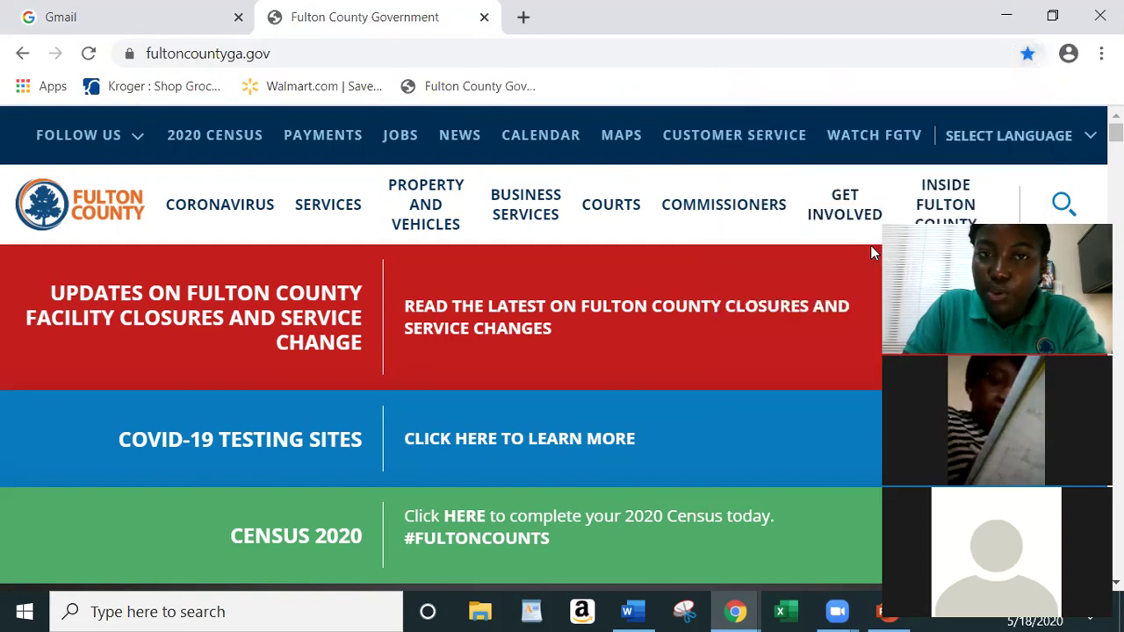